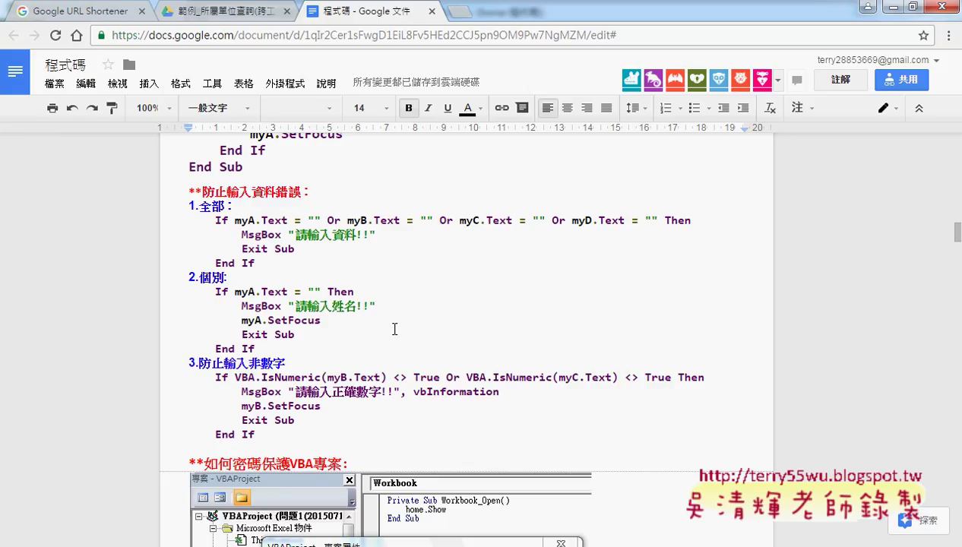
# Open the 確定 button's B1_Click code in the Excel VBA editor
pyautogui.moveTo(201, 191); pyautogui.dragTo(320, 190)
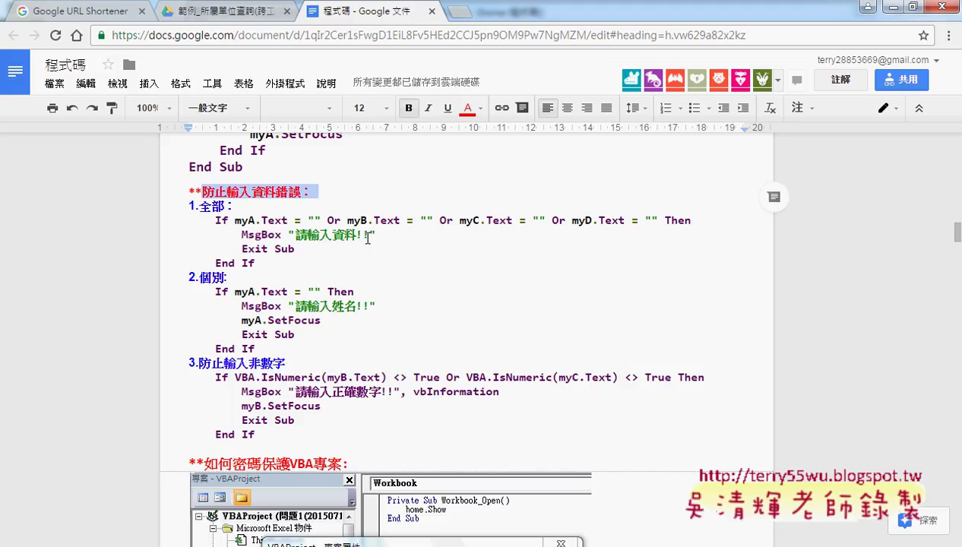
pyautogui.scroll(-1, 368, 238)
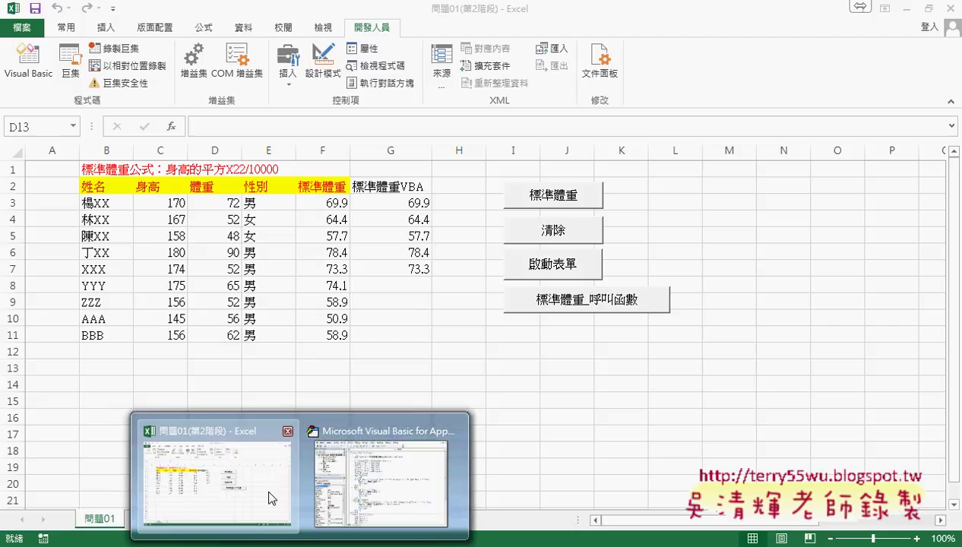
pyautogui.click(273, 498)
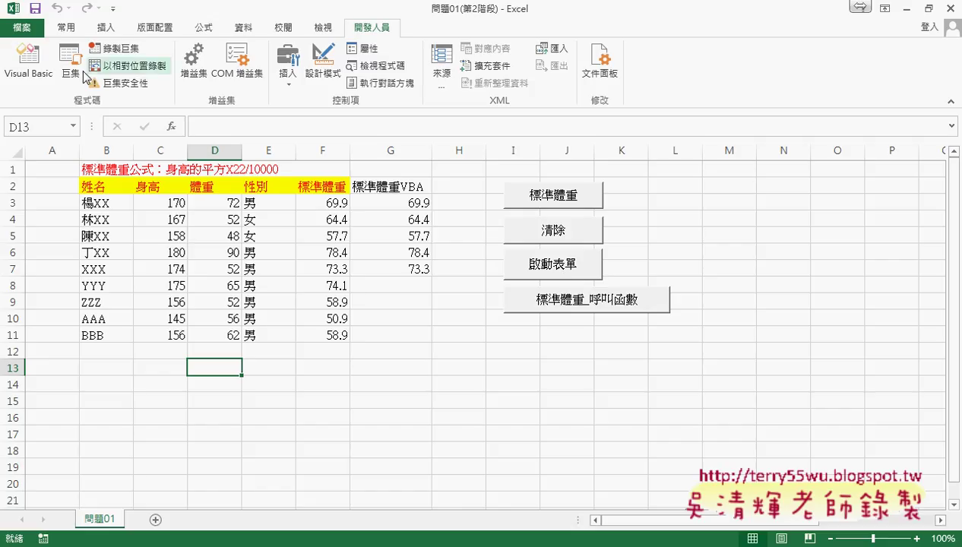
pyautogui.click(29, 65)
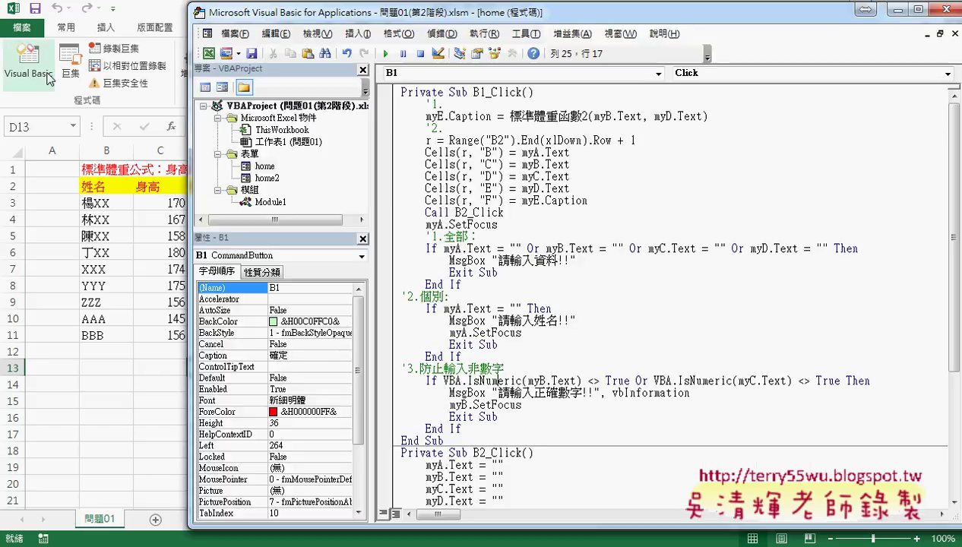
pyautogui.doubleClick(266, 166)
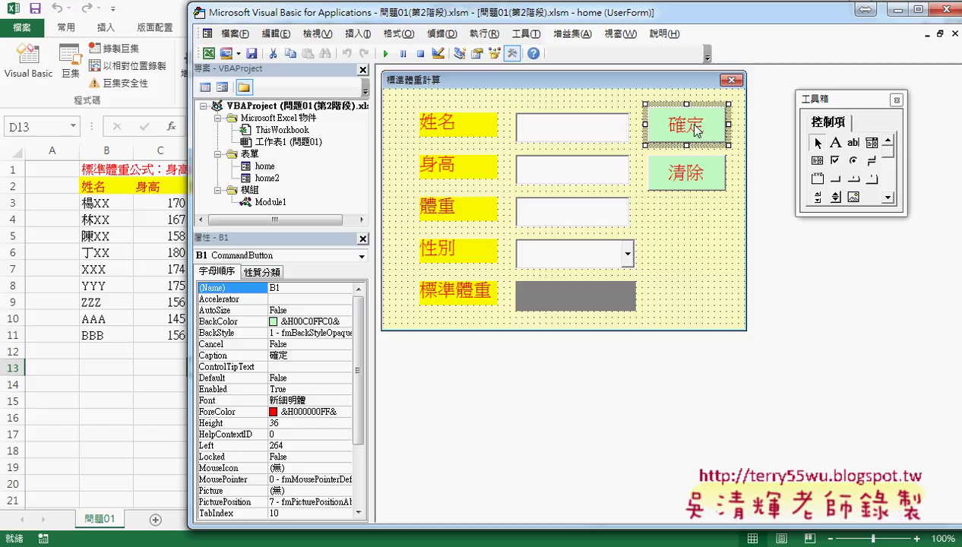
pyautogui.doubleClick(696, 130)
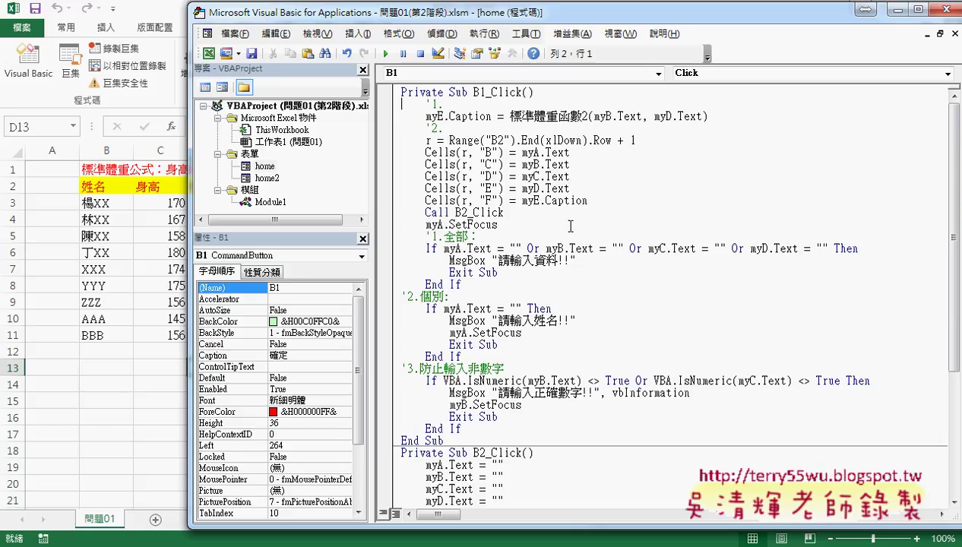
# Insert indented blank lines right after the B1_Click header
pyautogui.click(561, 91)
pyautogui.press('Return')
pyautogui.press('Return')
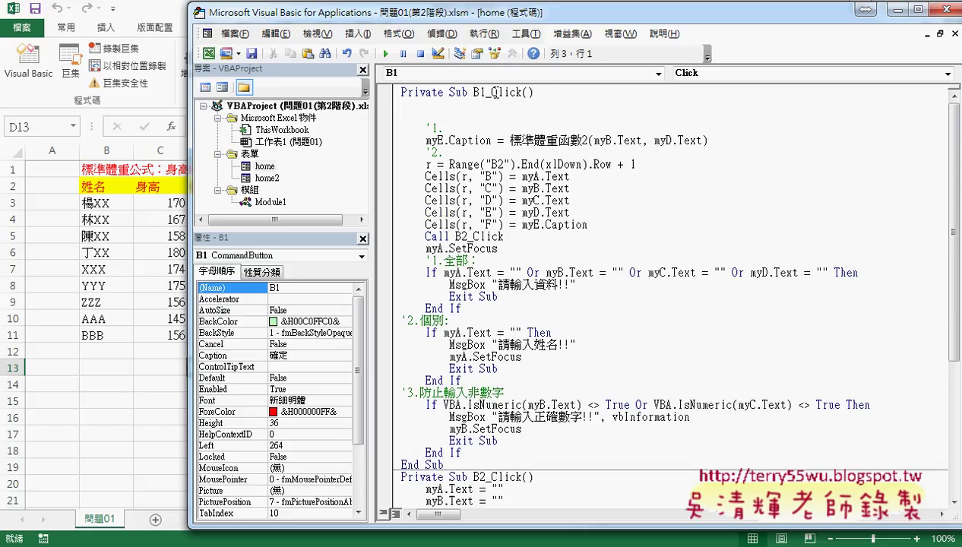
pyautogui.press('Up')
pyautogui.press('Tab')
pyautogui.moveTo(503, 141); pyautogui.dragTo(582, 141)
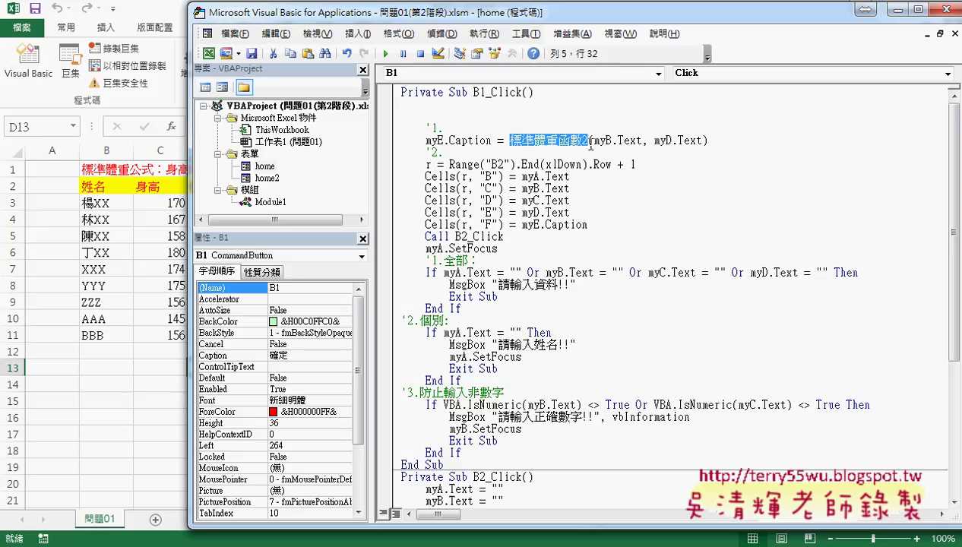
pyautogui.click(654, 145)
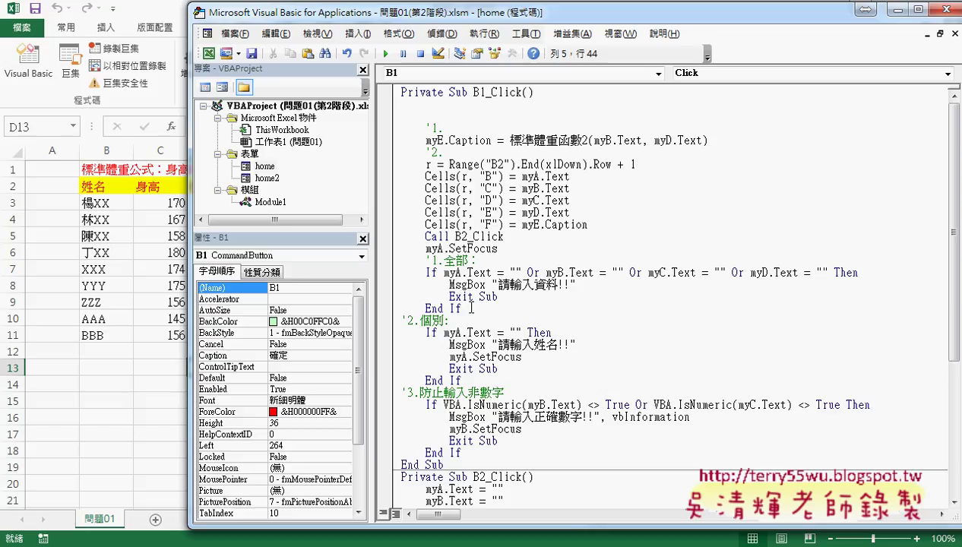
# Delete the three validation blocks, from '1.全部 through the last End If, and return to the notes
pyautogui.click(407, 261)
pyautogui.moveTo(407, 260); pyautogui.dragTo(545, 459)
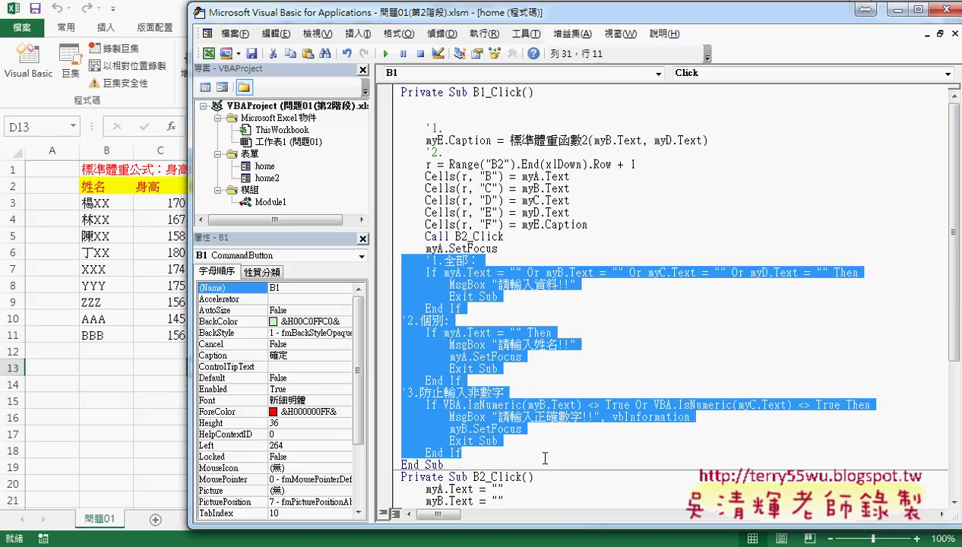
pyautogui.press('Delete')
pyautogui.press('BackSpace')
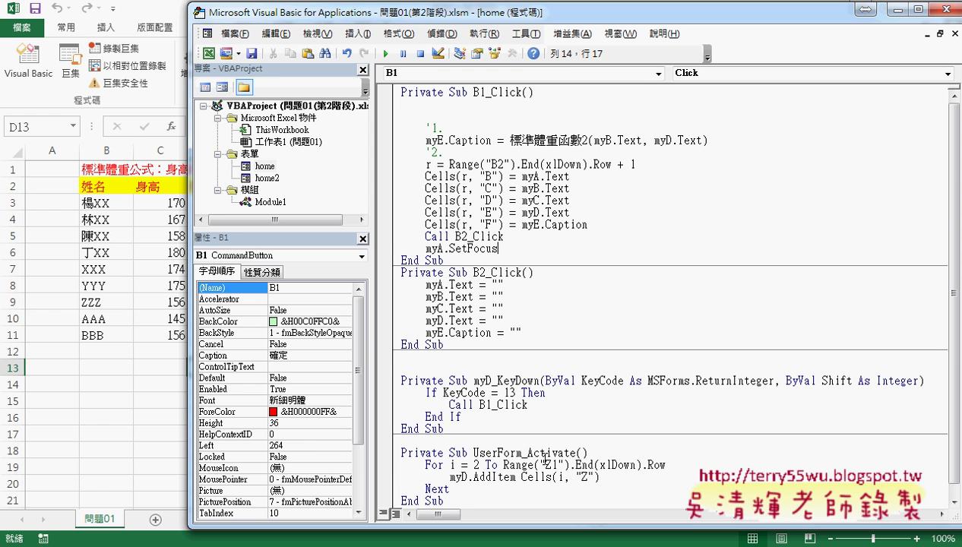
pyautogui.click(464, 105)
pyautogui.hotkey('alt', 'Tab')
pyautogui.scroll(2, 182, 206)
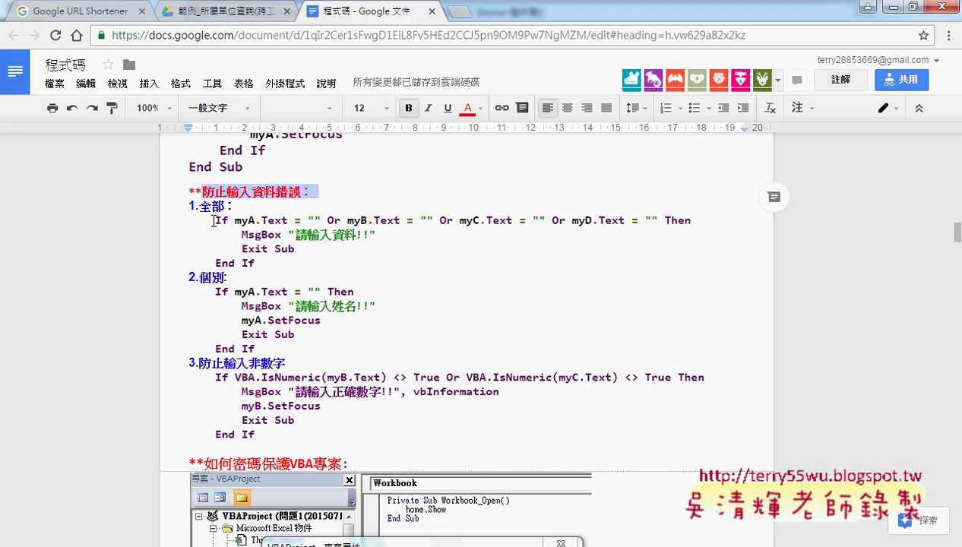
# Copy the If…End If block under 1.全部 from the notes and minimize the browser
pyautogui.moveTo(213, 221); pyautogui.dragTo(269, 261)
pyautogui.hotkey('ctrl', 'c')
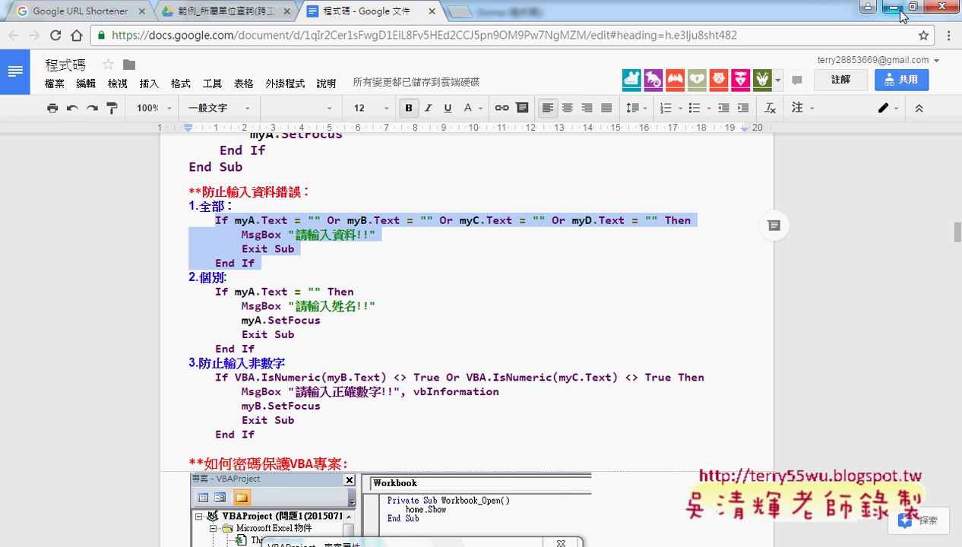
pyautogui.click(869, 6)
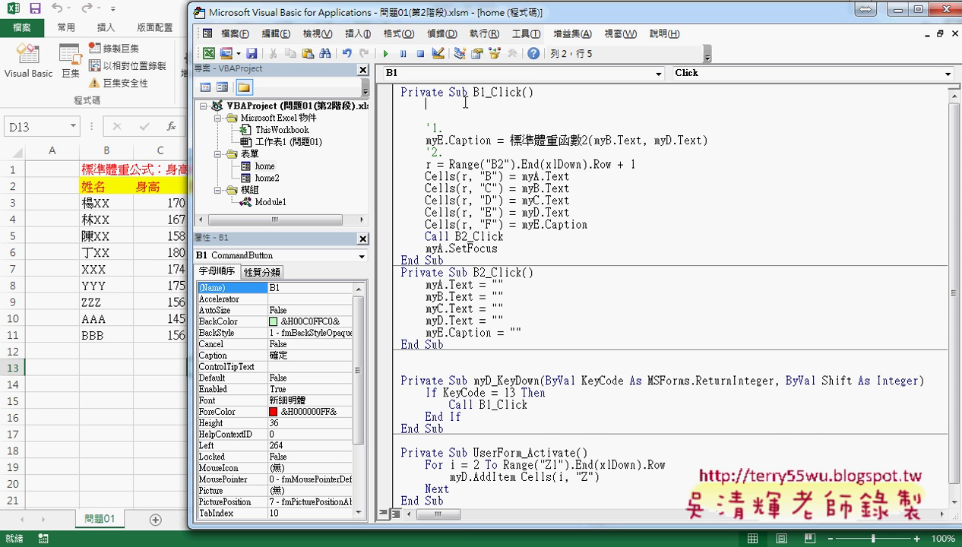
# Paste the all-fields-empty check at the top of B1_Click
pyautogui.hotkey('ctrl', 'v')
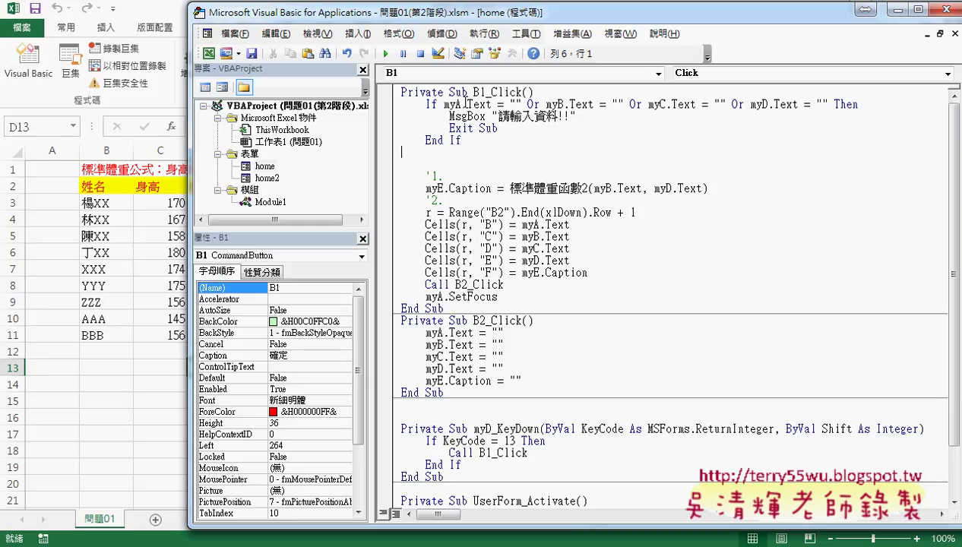
pyautogui.moveTo(527, 104); pyautogui.dragTo(540, 104)
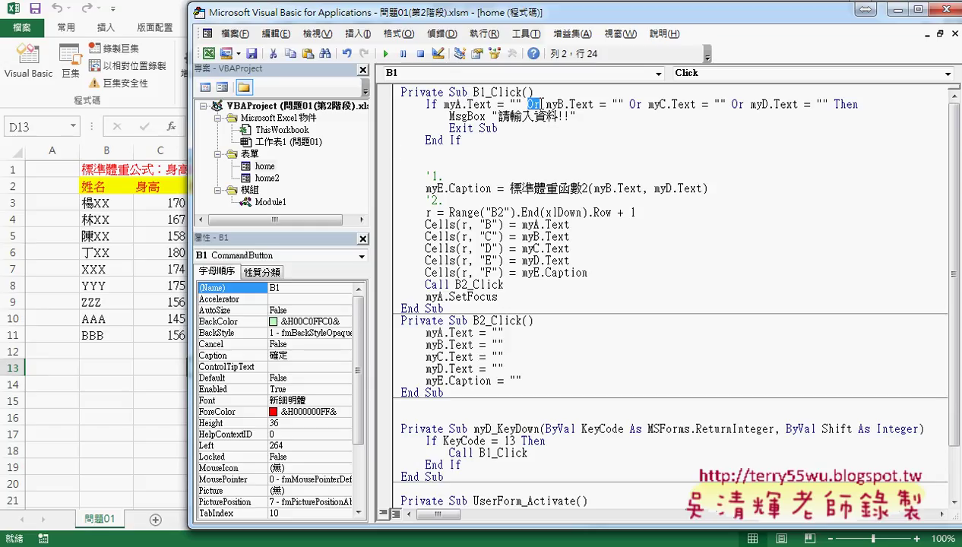
pyautogui.click(587, 117)
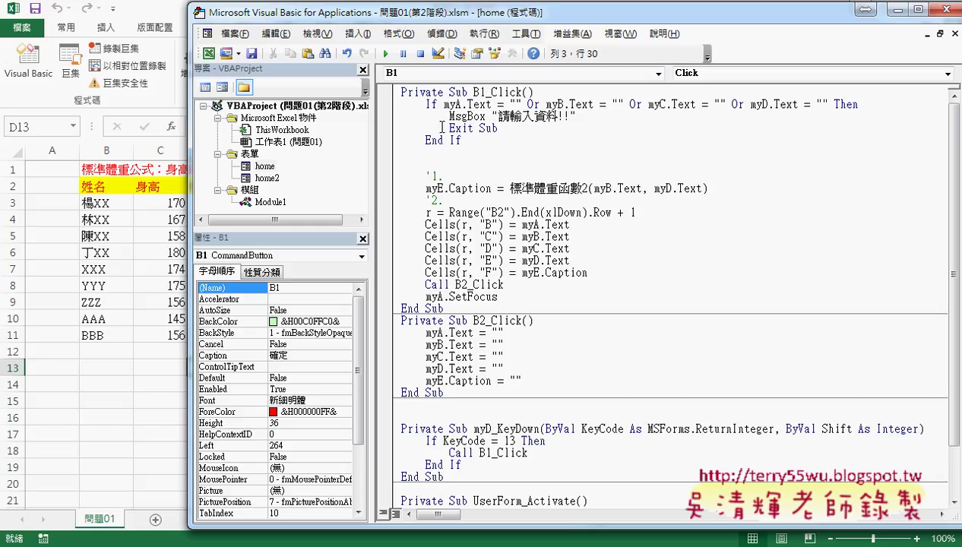
pyautogui.moveTo(449, 116); pyautogui.dragTo(490, 116)
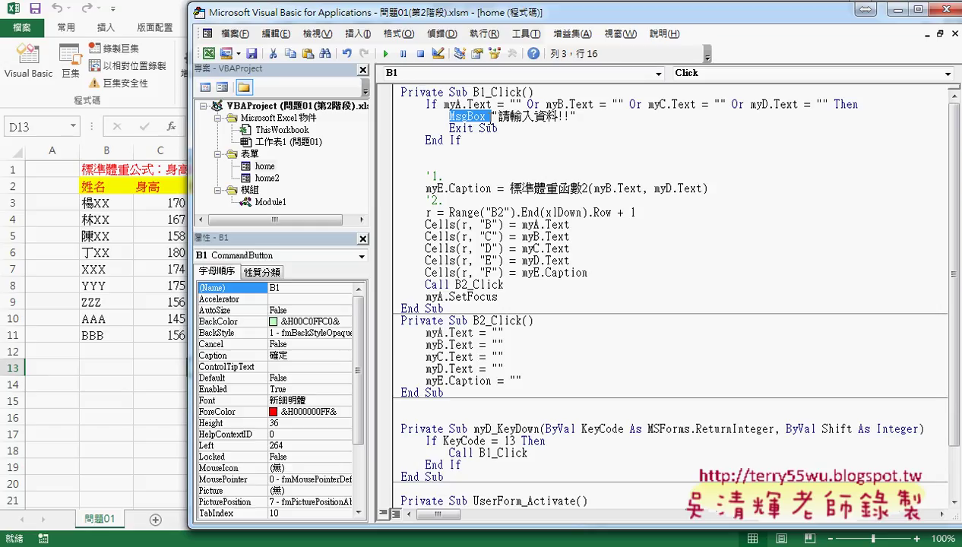
# Give the MsgBox the vbCritical style and run the UserForm
pyautogui.click(585, 113)
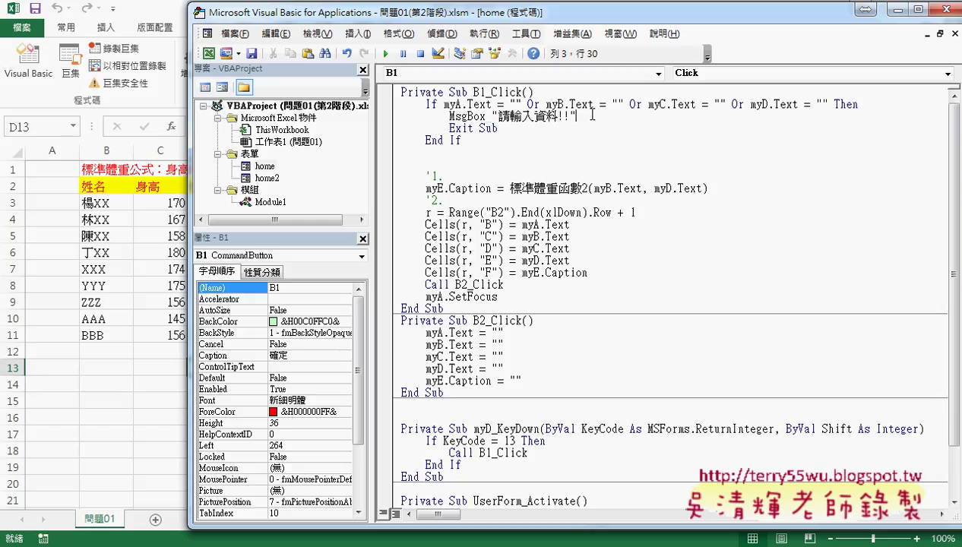
pyautogui.write(',')
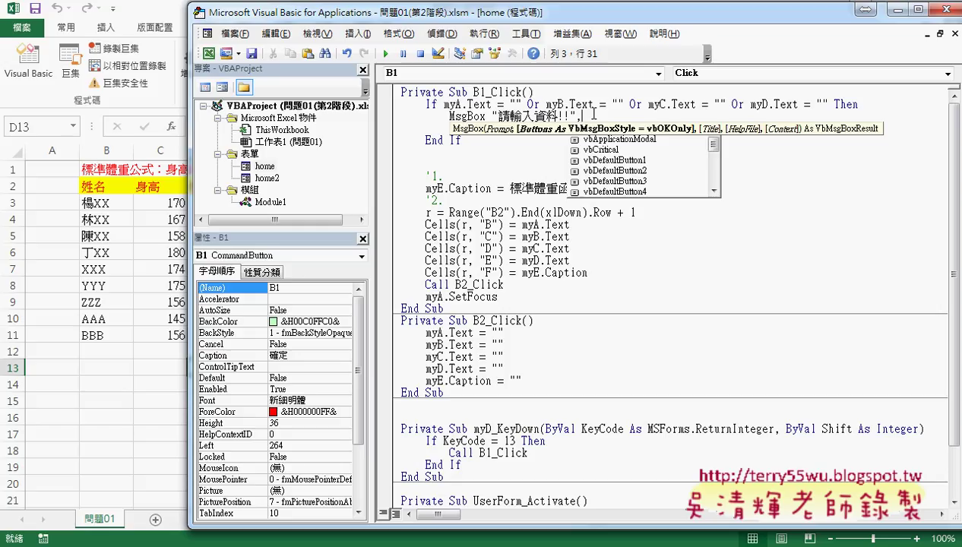
pyautogui.press('Down')
pyautogui.press('Down')
pyautogui.press('Down')
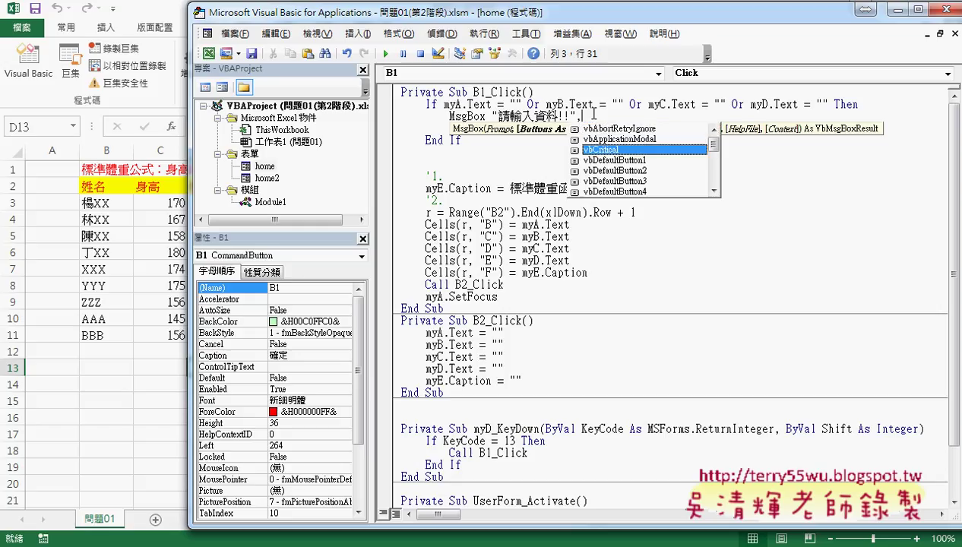
pyautogui.press('Up')
pyautogui.press('Up')
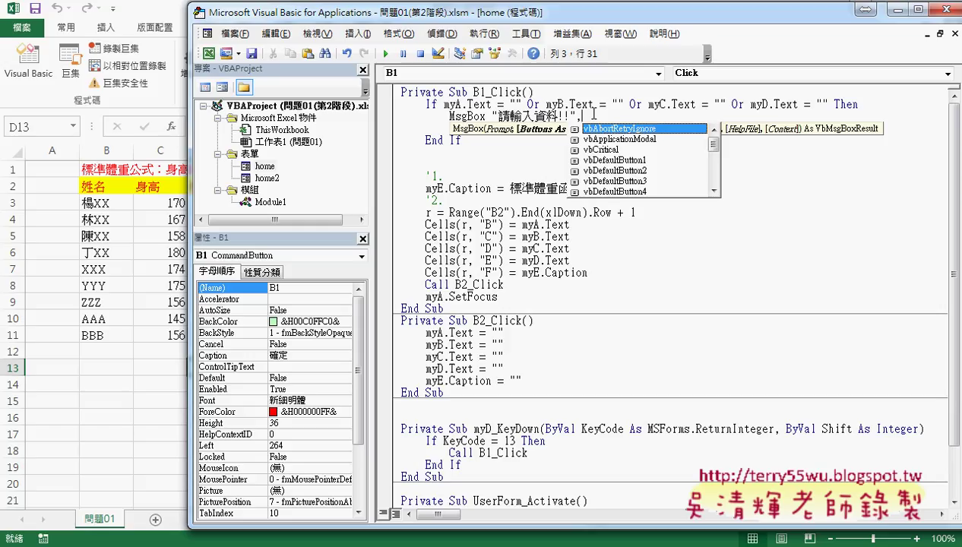
pyautogui.press('Down')
pyautogui.press('Down')
pyautogui.press('Down')
pyautogui.press('Down')
pyautogui.press('Up')
pyautogui.press('Up')
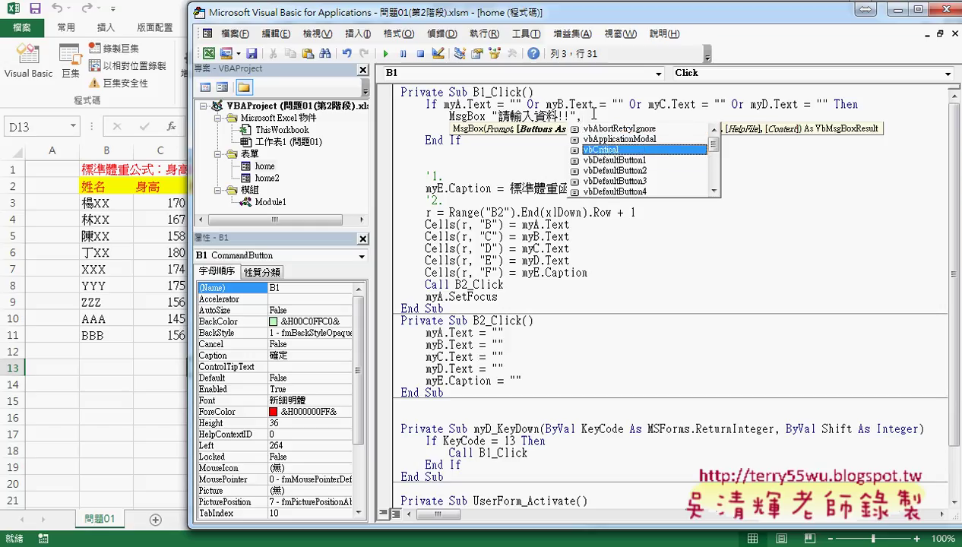
pyautogui.press('space')
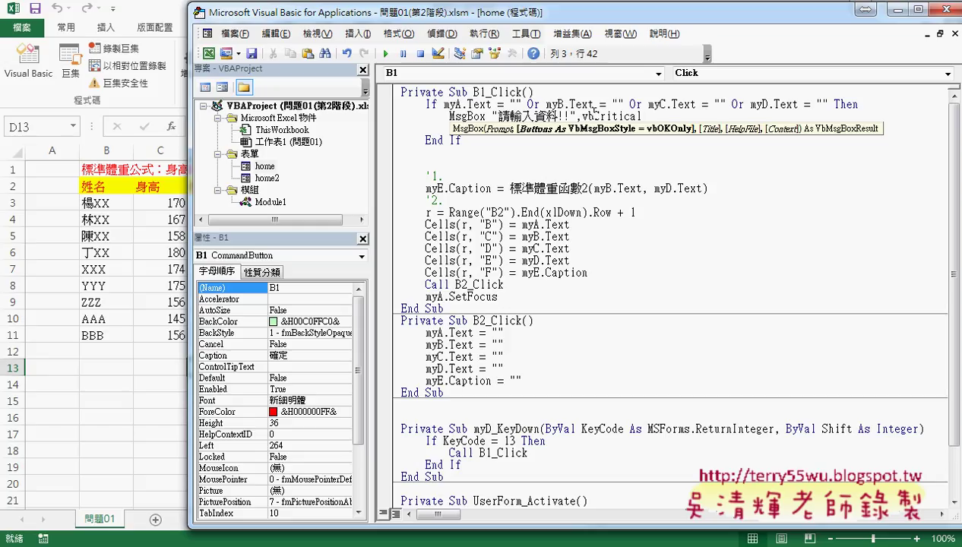
pyautogui.click(607, 189)
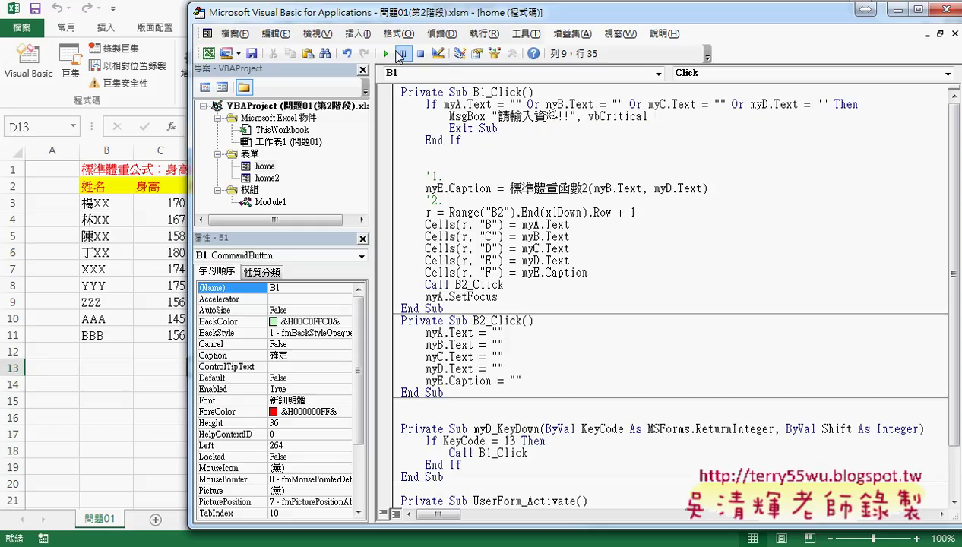
pyautogui.click(392, 54)
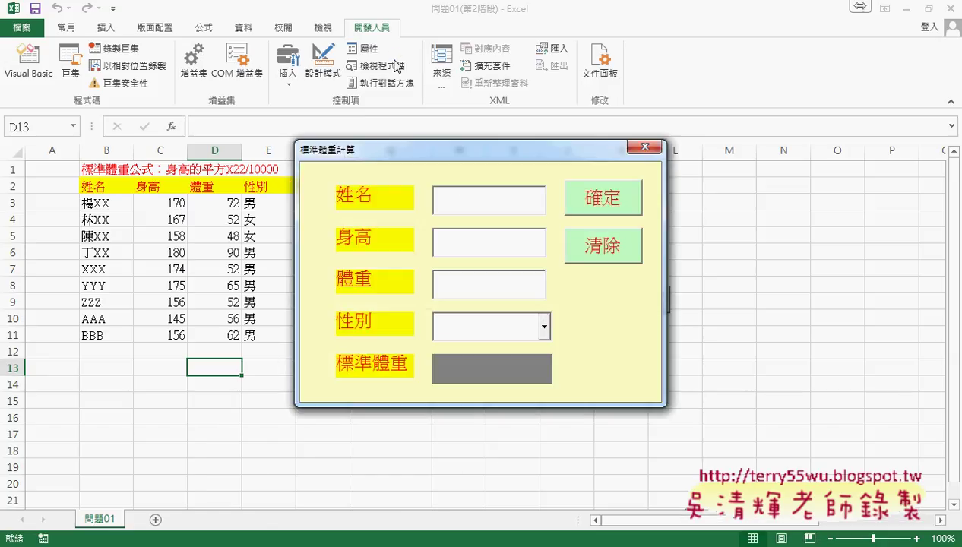
# Submit the empty form and dismiss the critical 請輸入資料!! alert
pyautogui.click(597, 204)
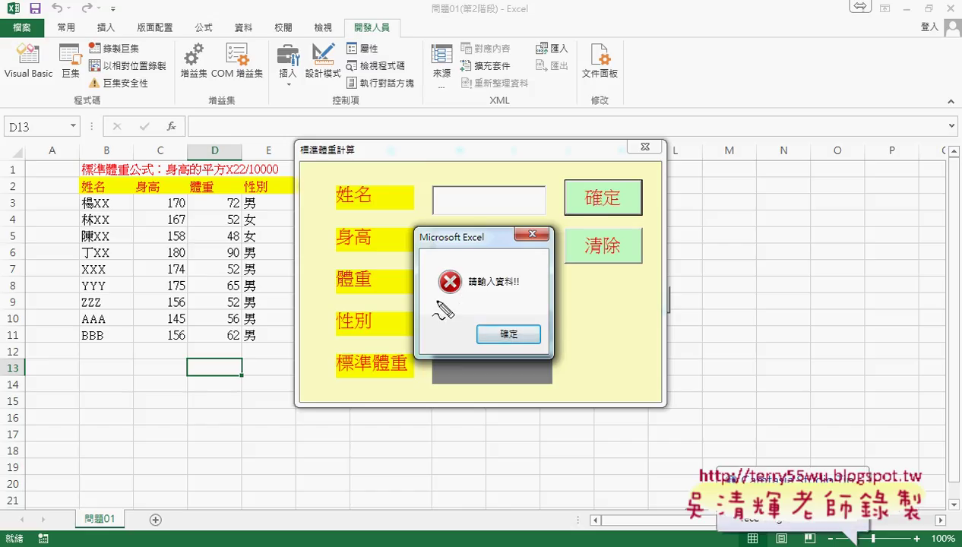
pyautogui.moveTo(436, 302)
pyautogui.mouseDown()
pyautogui.moveTo(450, 302)
pyautogui.moveTo(438, 306)
pyautogui.mouseUp()
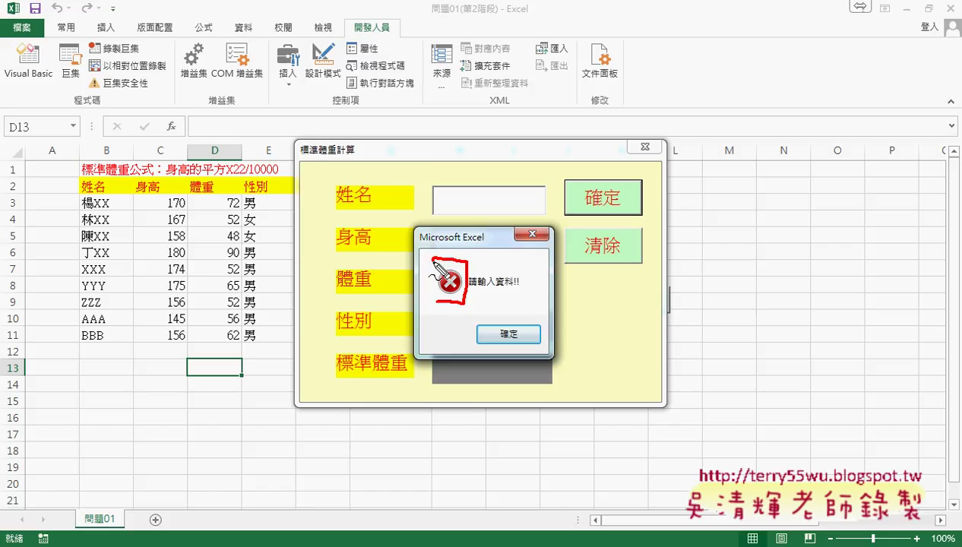
pyautogui.moveTo(468, 293); pyautogui.dragTo(525, 294)
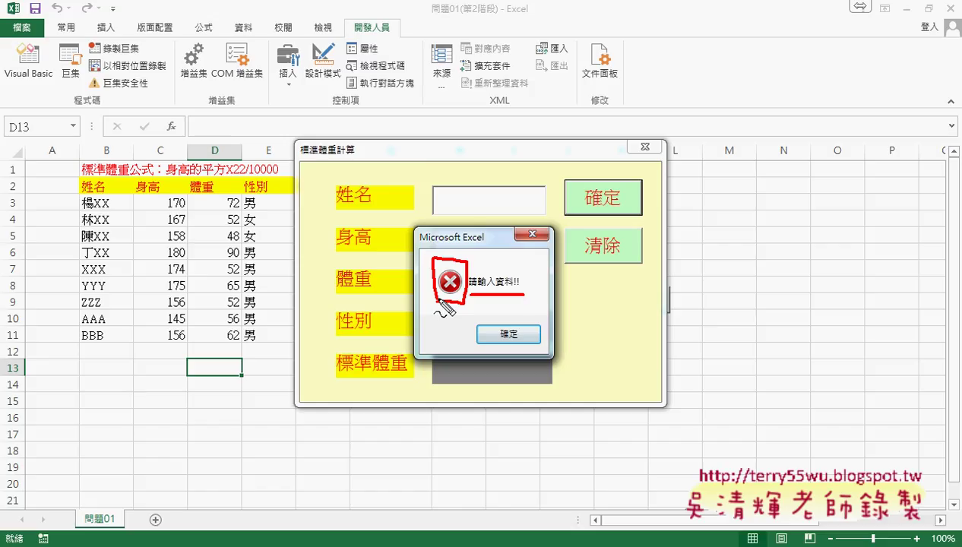
pyautogui.press('Escape')
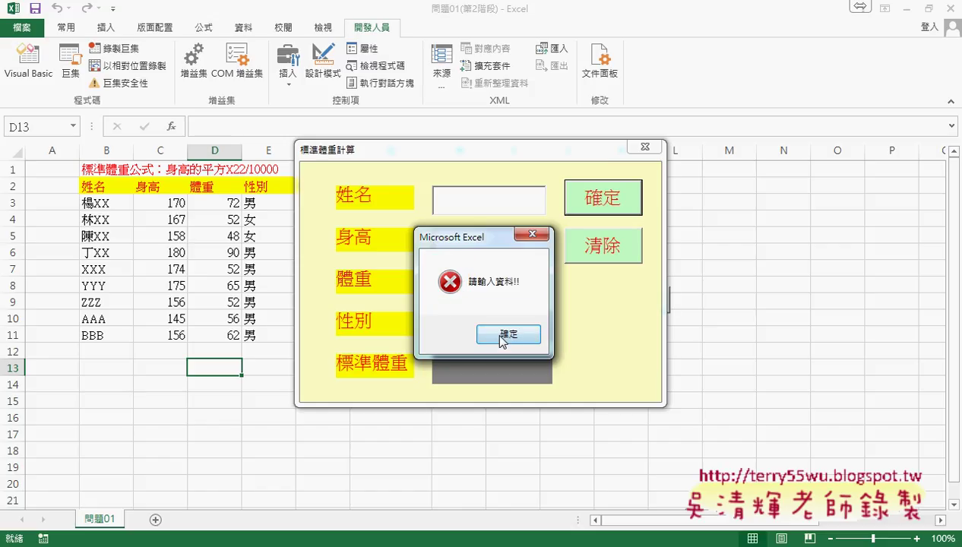
pyautogui.click(503, 335)
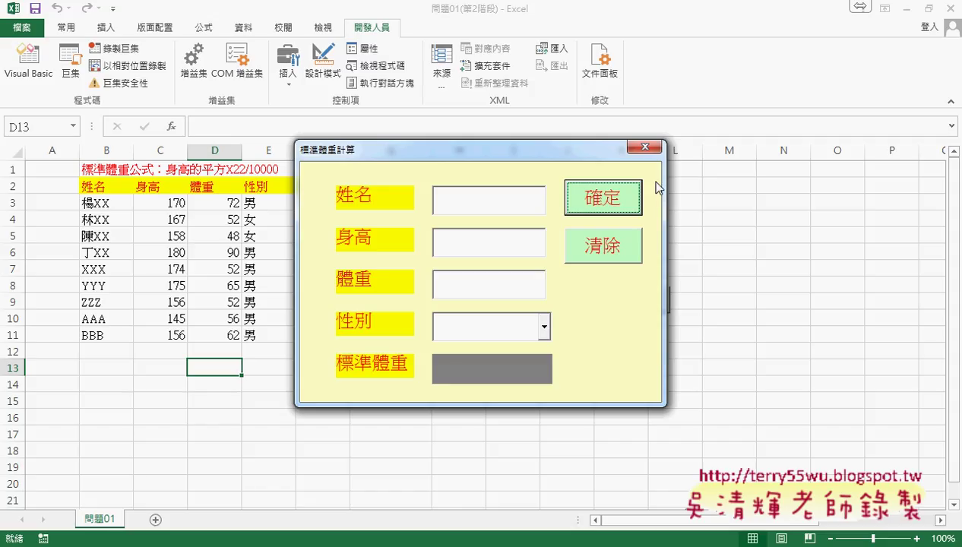
# Submit a record of CCC, 175 and 男 with 體重 left blank
pyautogui.click(497, 196)
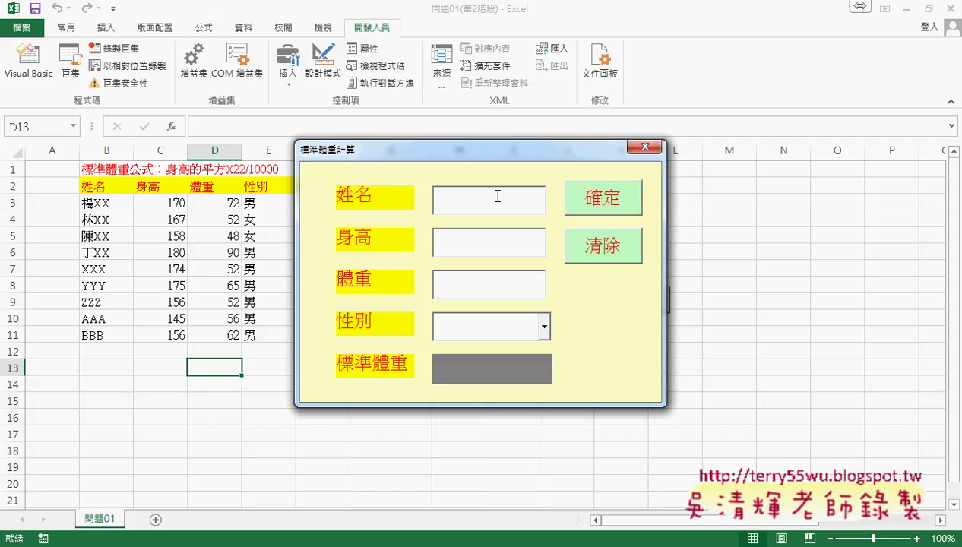
pyautogui.write('CCC')
pyautogui.press('Tab')
pyautogui.write('175')
pyautogui.press('Tab')
pyautogui.write('男')
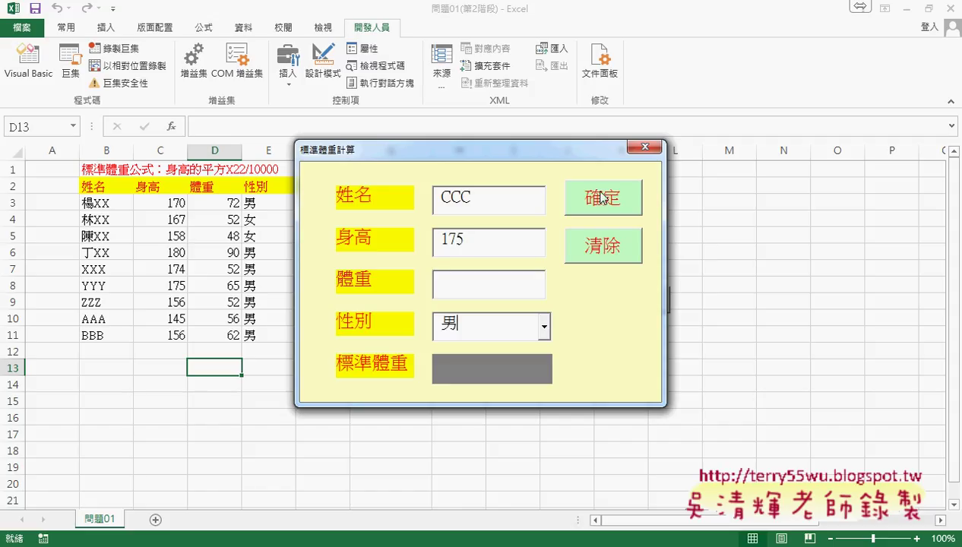
pyautogui.click(601, 198)
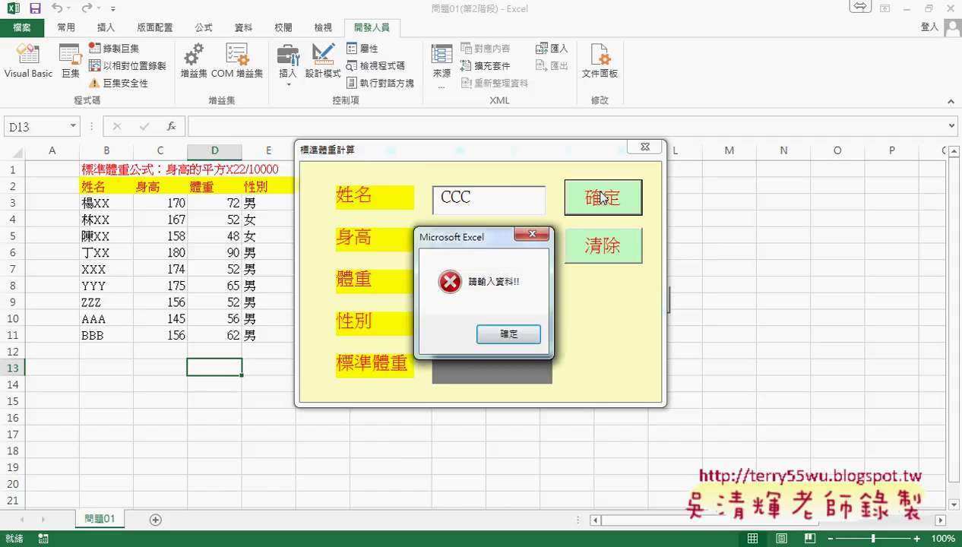
# Dismiss the warning, close the form, and open B1_Click's code
pyautogui.moveTo(483, 241); pyautogui.dragTo(778, 196)
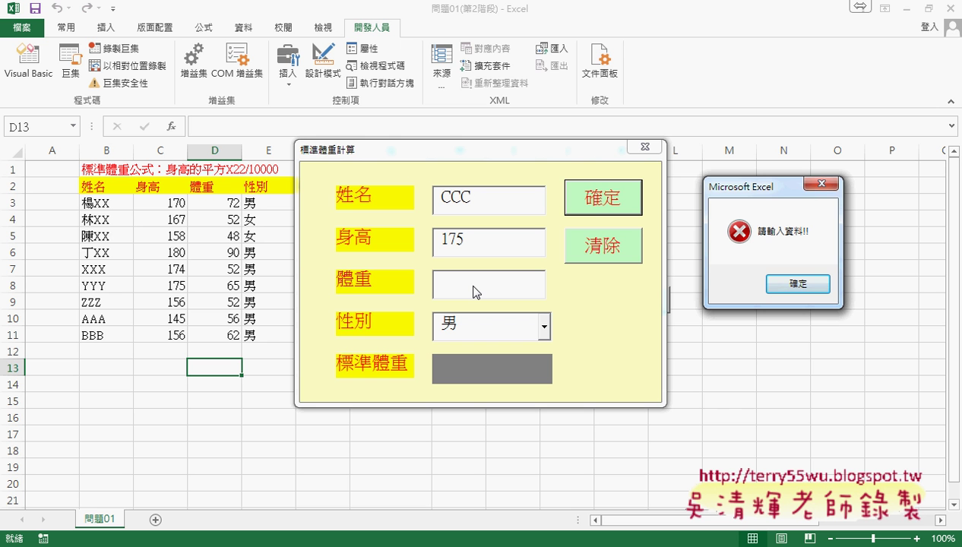
pyautogui.click(795, 284)
pyautogui.click(644, 152)
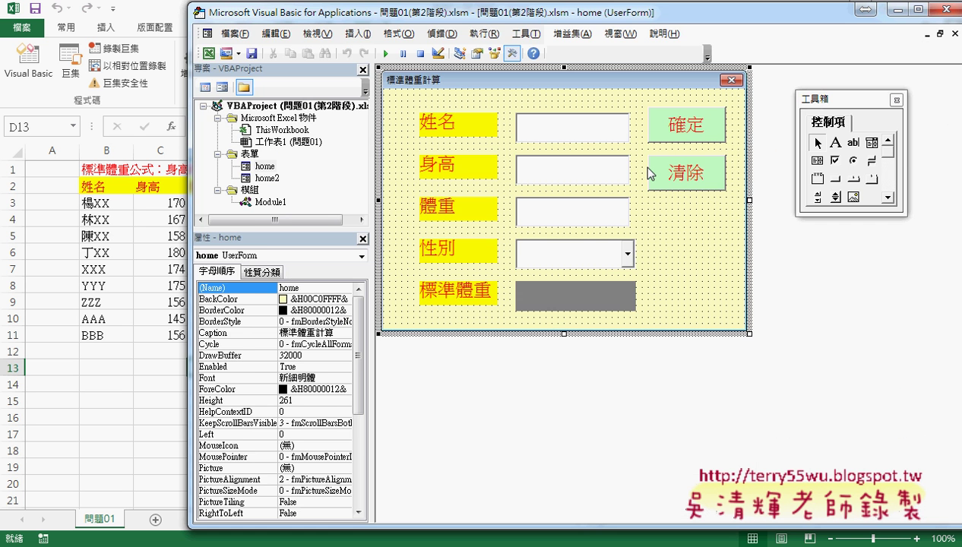
pyautogui.doubleClick(694, 137)
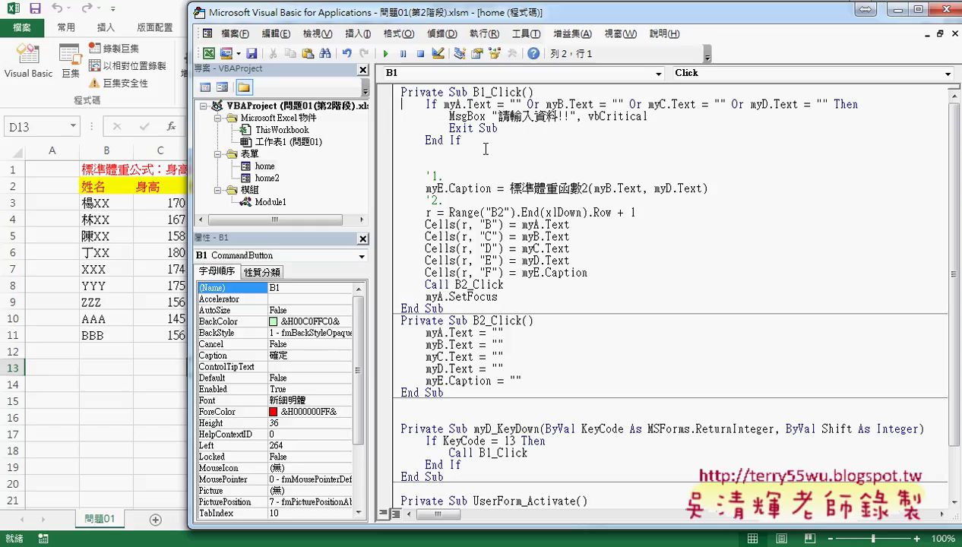
# Select the empty-fields If…End If block and dock the Edit toolbar
pyautogui.moveTo(462, 140); pyautogui.dragTo(401, 104)
pyautogui.rightClick(409, 50)
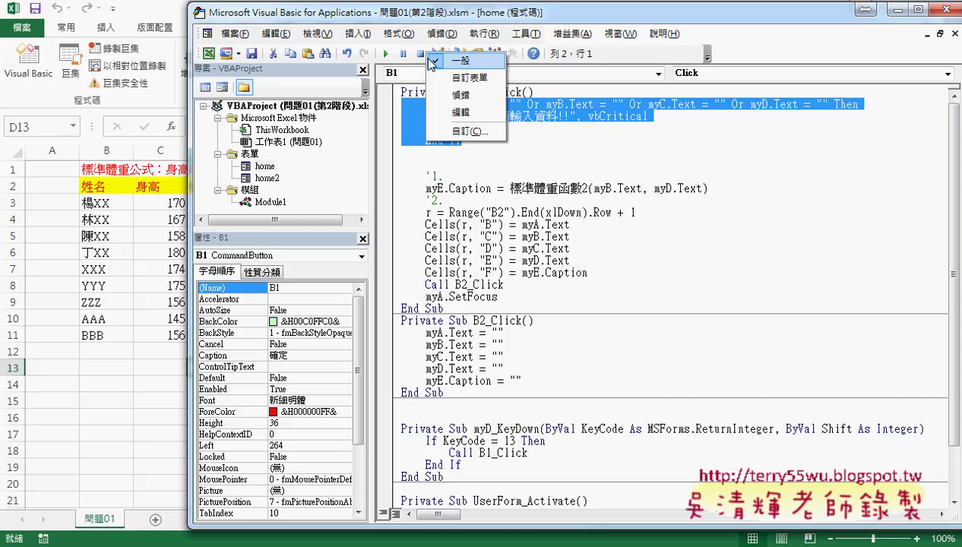
pyautogui.click(453, 120)
pyautogui.moveTo(114, 138); pyautogui.dragTo(304, 69)
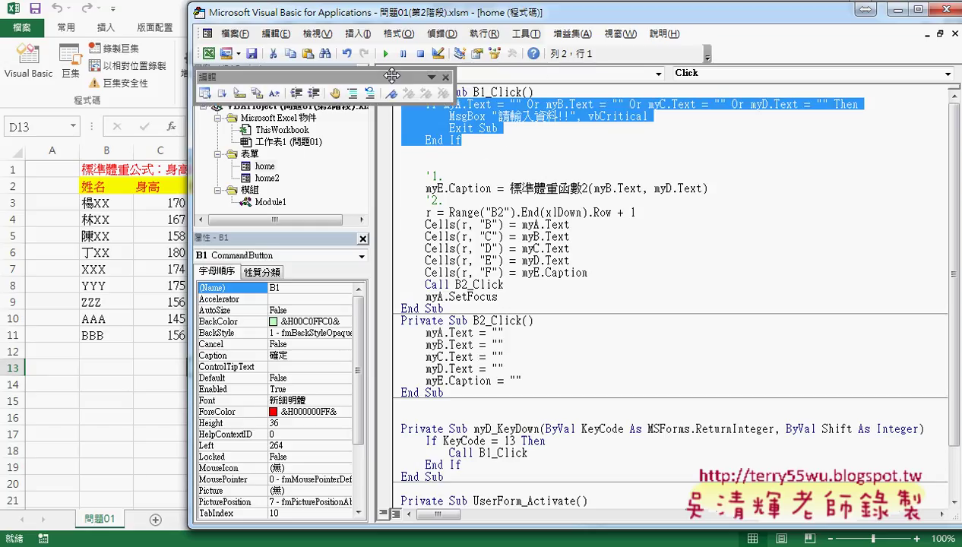
pyautogui.rightClick(397, 52)
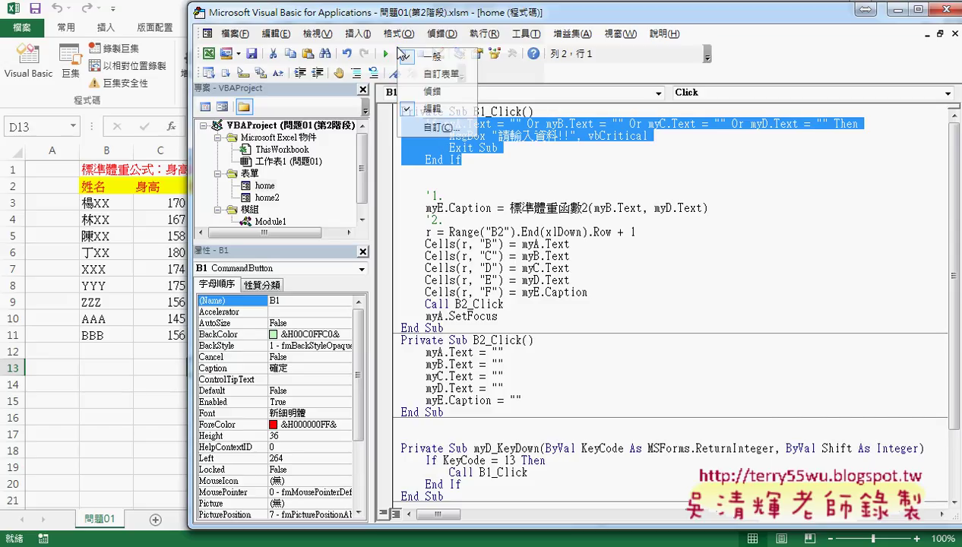
pyautogui.click(521, 81)
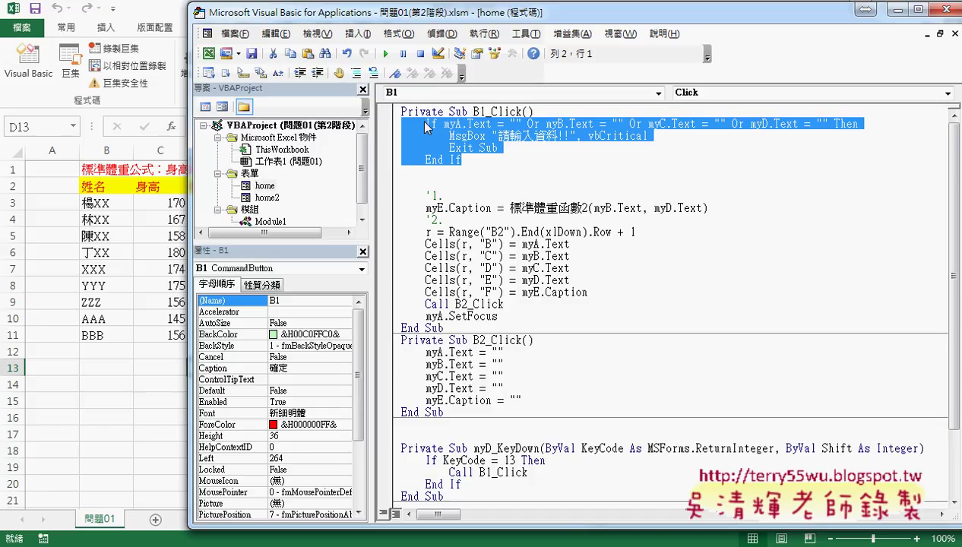
# Comment out the selected empty-fields check block with Comment Block
pyautogui.click(355, 74)
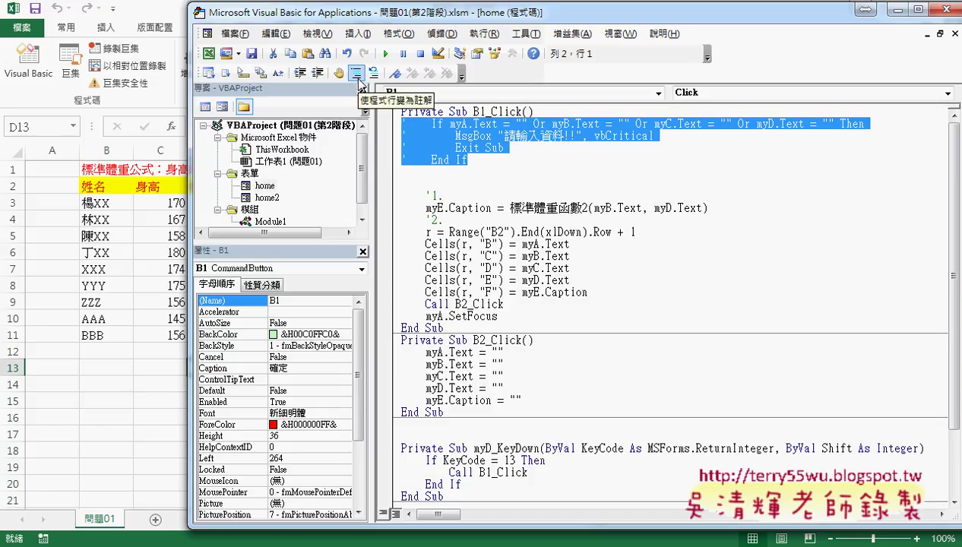
pyautogui.click(373, 74)
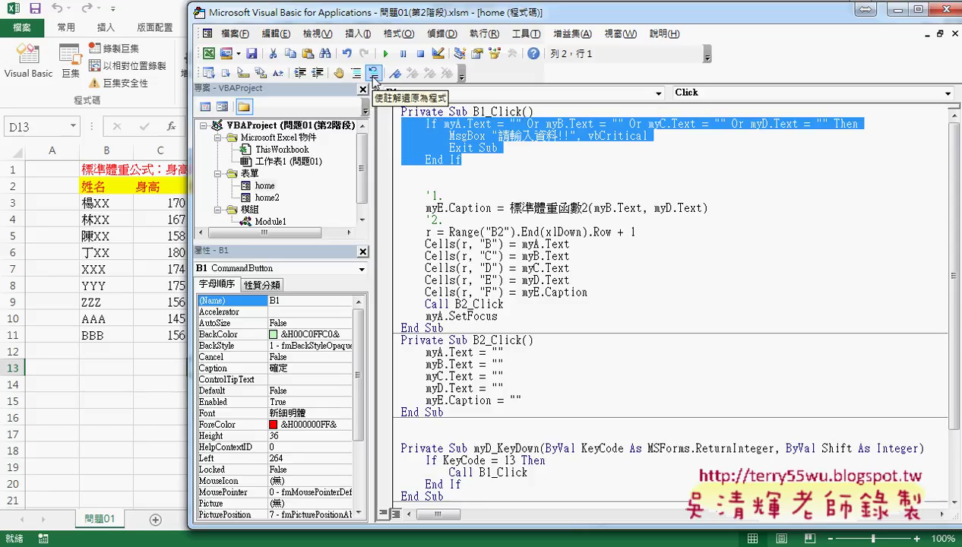
pyautogui.click(355, 74)
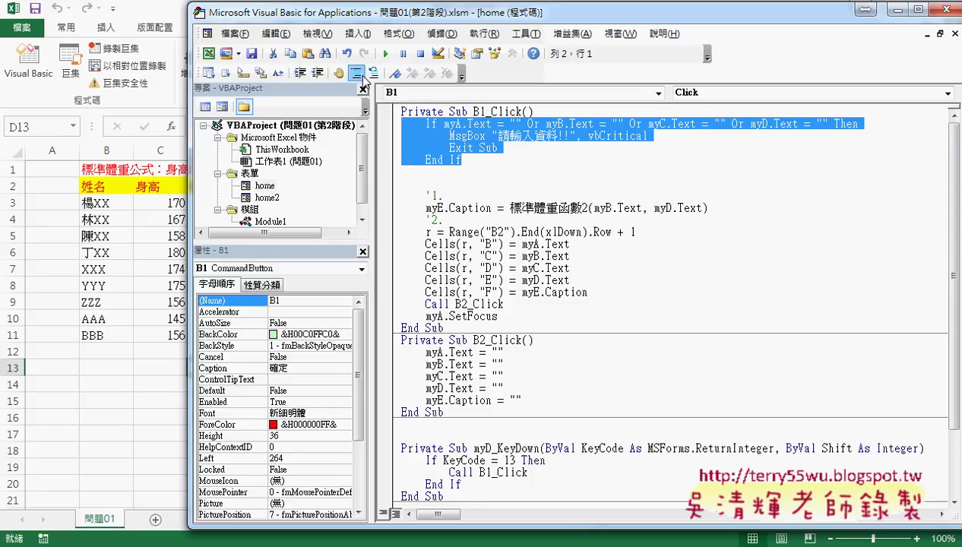
pyautogui.click(475, 180)
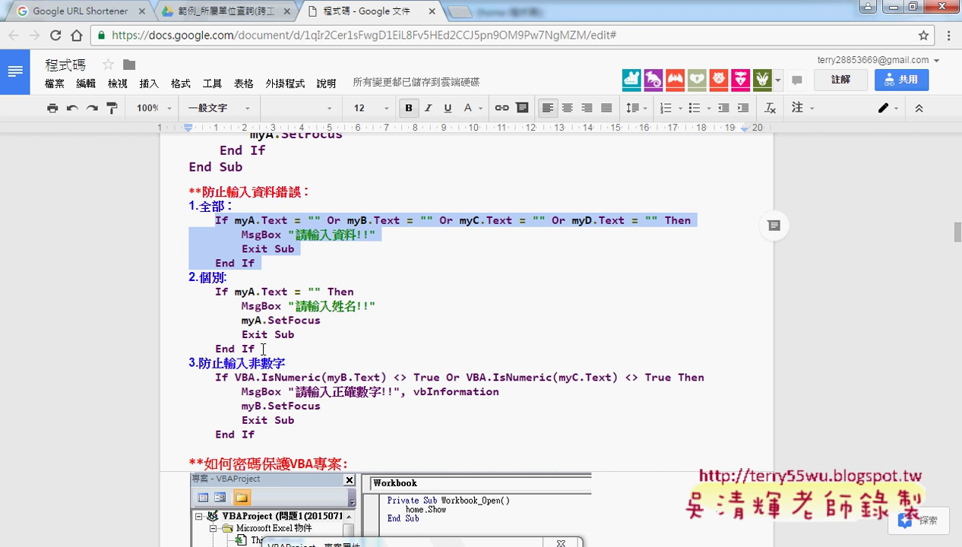
# Copy the 2.個別 If myA.Text name-check block from the notes and minimize Chrome
pyautogui.click(263, 348)
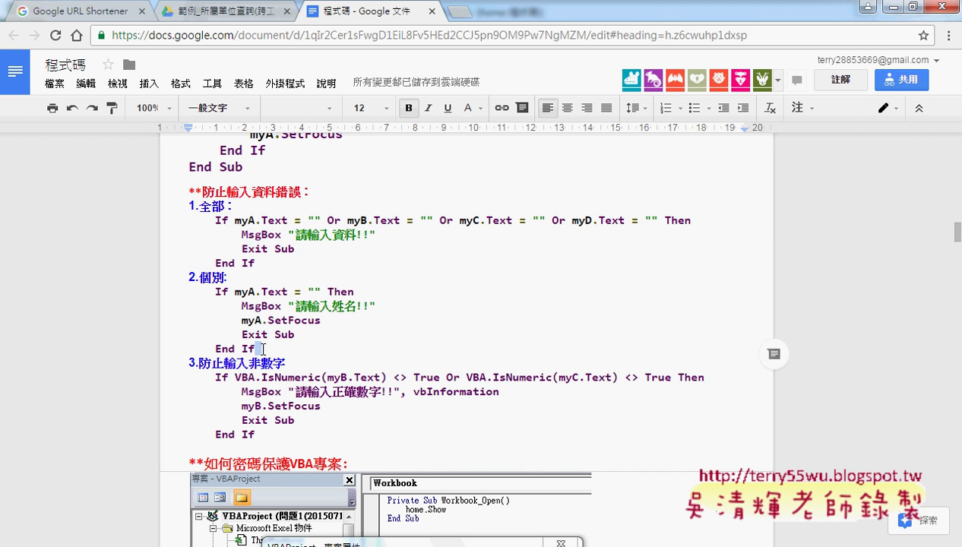
pyautogui.moveTo(323, 319); pyautogui.dragTo(241, 320)
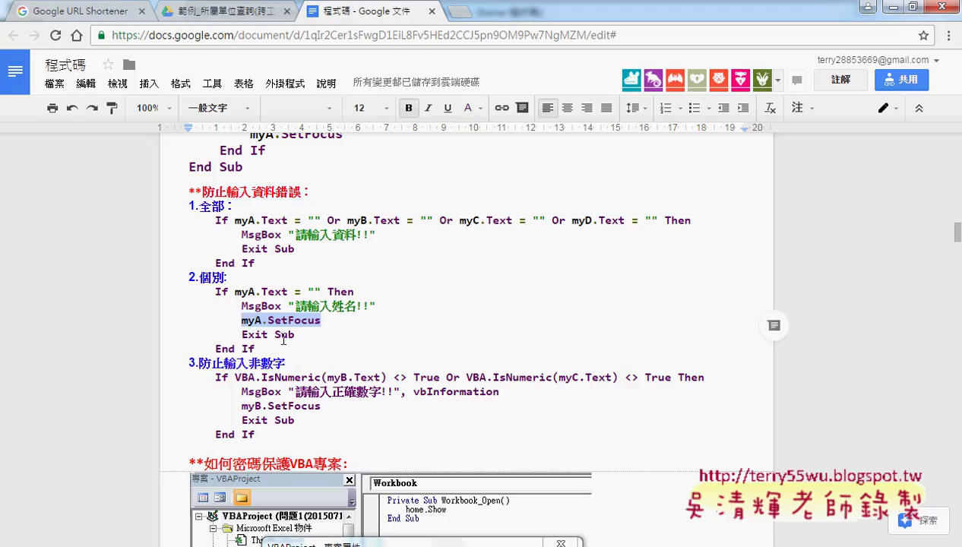
pyautogui.moveTo(260, 348); pyautogui.dragTo(166, 291)
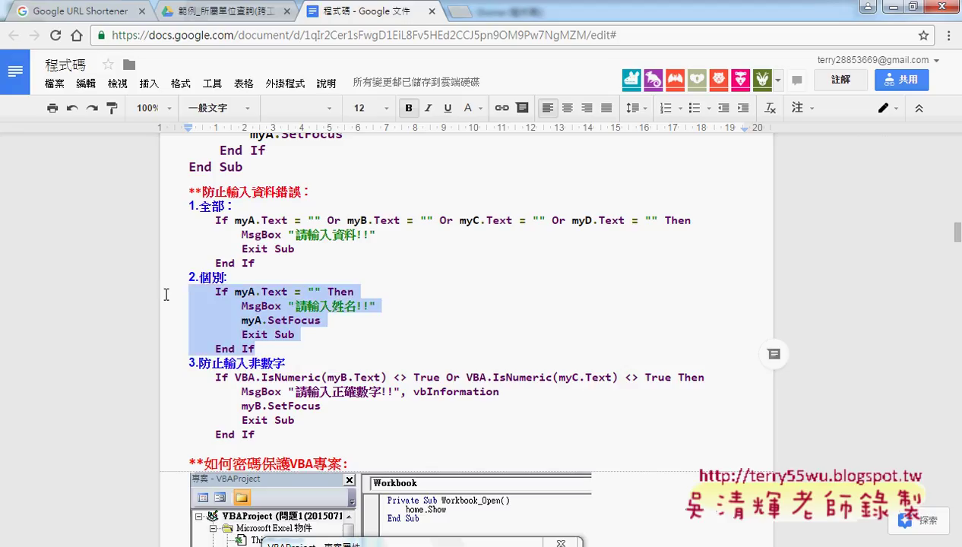
pyautogui.click(890, 9)
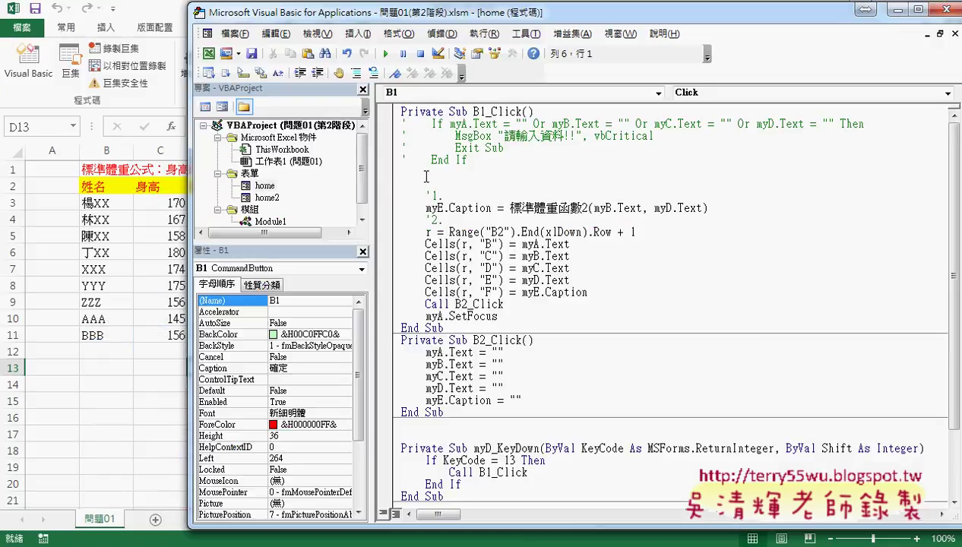
# Paste four copies of the name-check block into B1_Click
pyautogui.write('If myA.Text = "" Then         MsgBox "請輸入姓名!!"         myA.SetFocus         Exit Sub     End If')
pyautogui.press('Return')
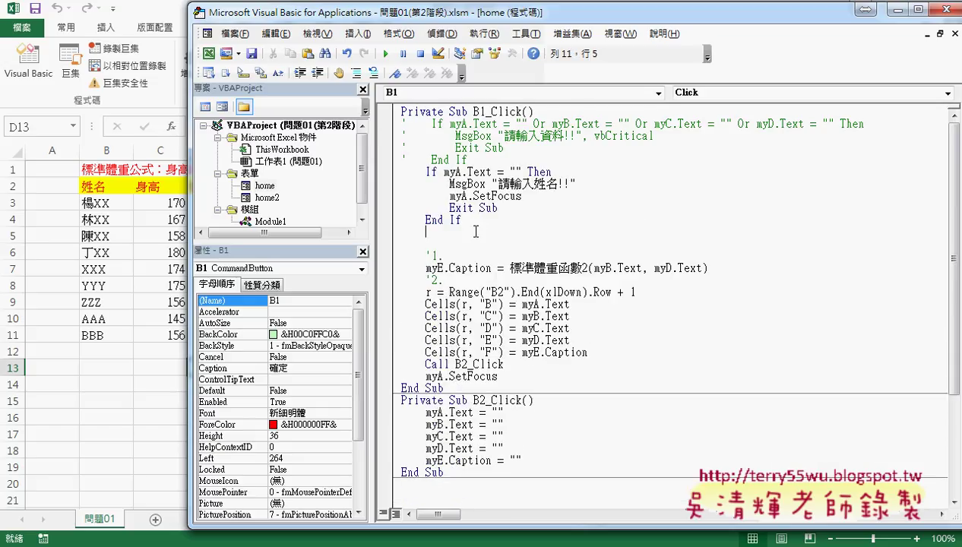
pyautogui.press('Home')
pyautogui.write('If myA.Text = "" Then         MsgBox "請輸入姓名!!"         myA.SetFocus         Exit Sub     End If')
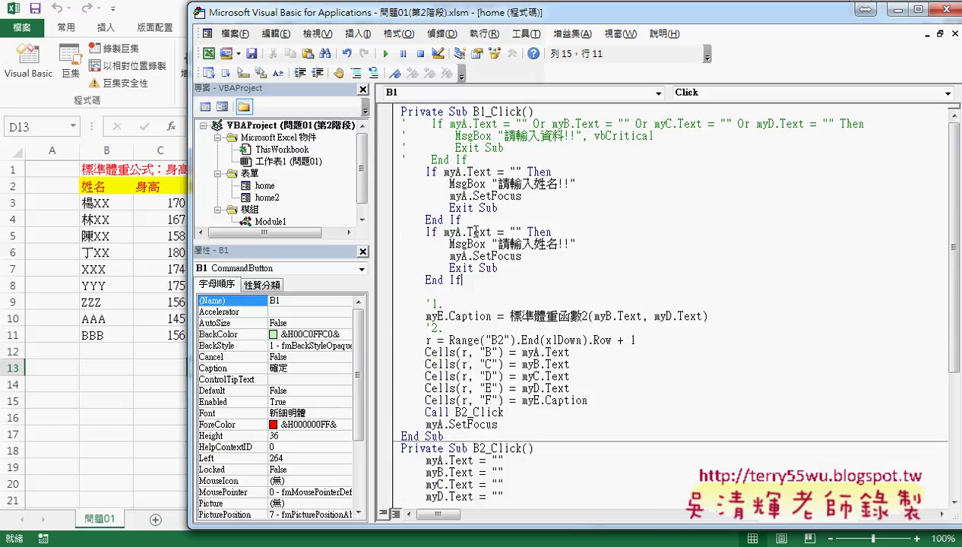
pyautogui.press('Return')
pyautogui.press('Home')
pyautogui.write('If myA.Text = "" Then         MsgBox "請輸入姓名!!"         myA.SetFocus         Exit Sub     End If')
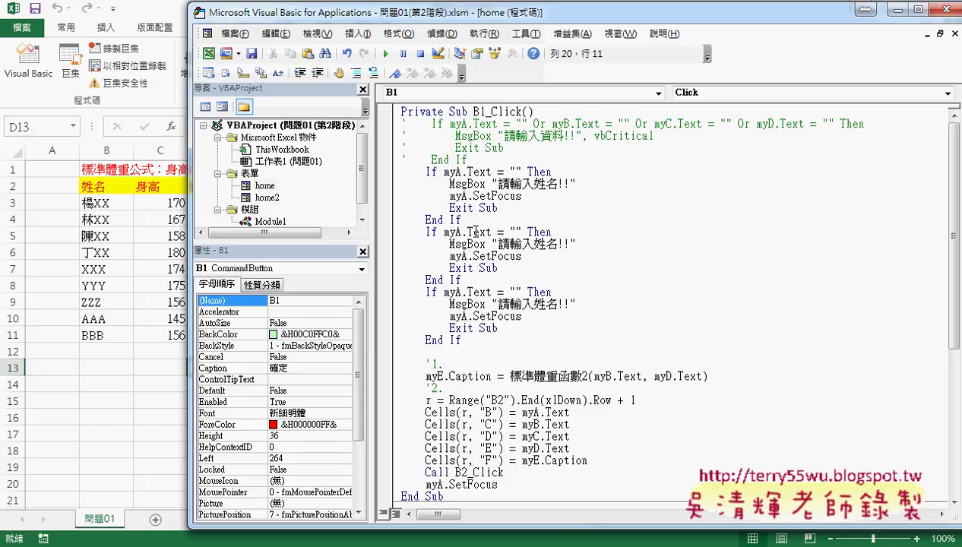
pyautogui.press('Return')
pyautogui.press('Home')
pyautogui.write('If myA.Text = "" Then         MsgBox "請輸入姓名!!"         myA.SetFocus         Exit Sub     End If')
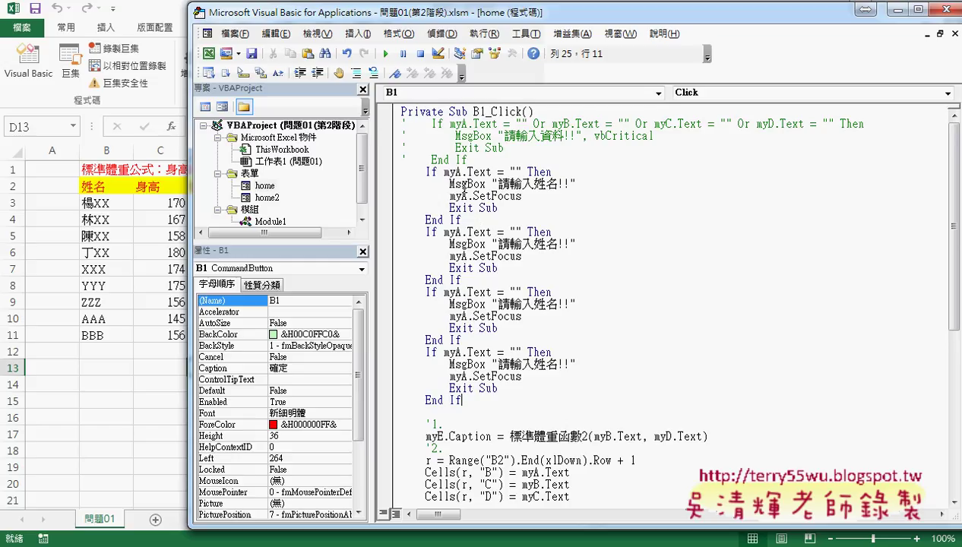
# Change the second, third and fourth blocks to check and refocus myB, myC and myD
pyautogui.moveTo(453, 232); pyautogui.dragTo(460, 232)
pyautogui.write('B')
pyautogui.moveTo(460, 256); pyautogui.dragTo(468, 256)
pyautogui.write('B')
pyautogui.moveTo(464, 292); pyautogui.dragTo(457, 292)
pyautogui.write('C')
pyautogui.moveTo(459, 317); pyautogui.dragTo(466, 317)
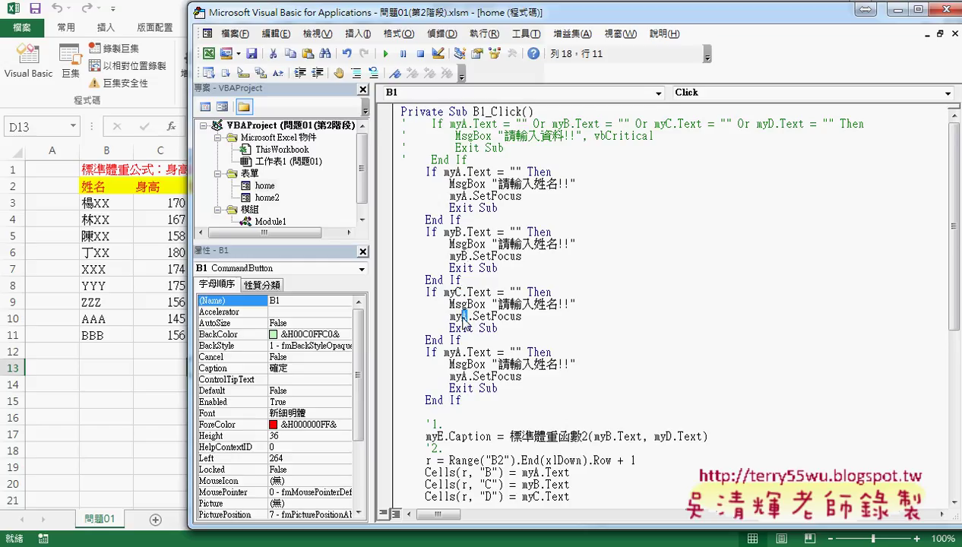
pyautogui.write('C')
pyautogui.moveTo(456, 351); pyautogui.dragTo(460, 352)
pyautogui.write('D')
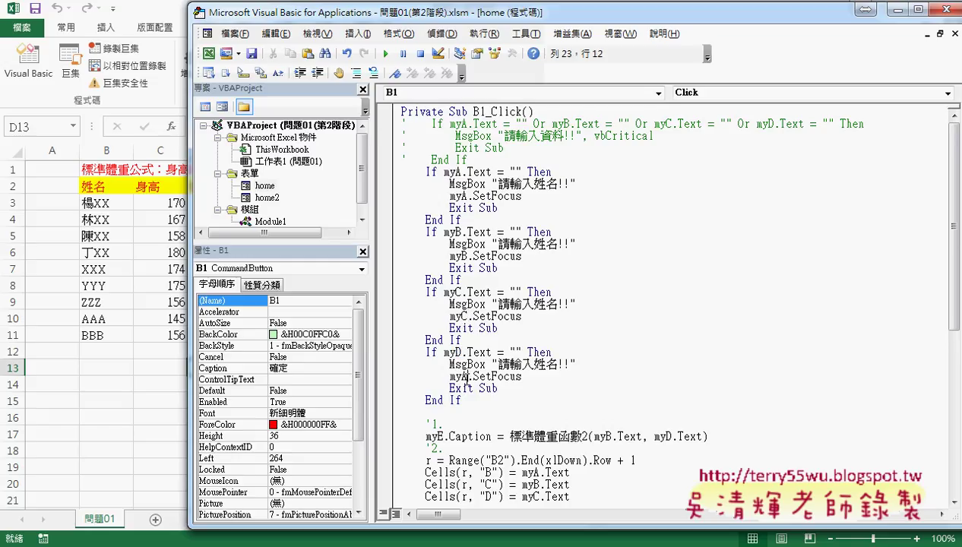
pyautogui.moveTo(461, 376); pyautogui.dragTo(456, 376)
pyautogui.write('D')
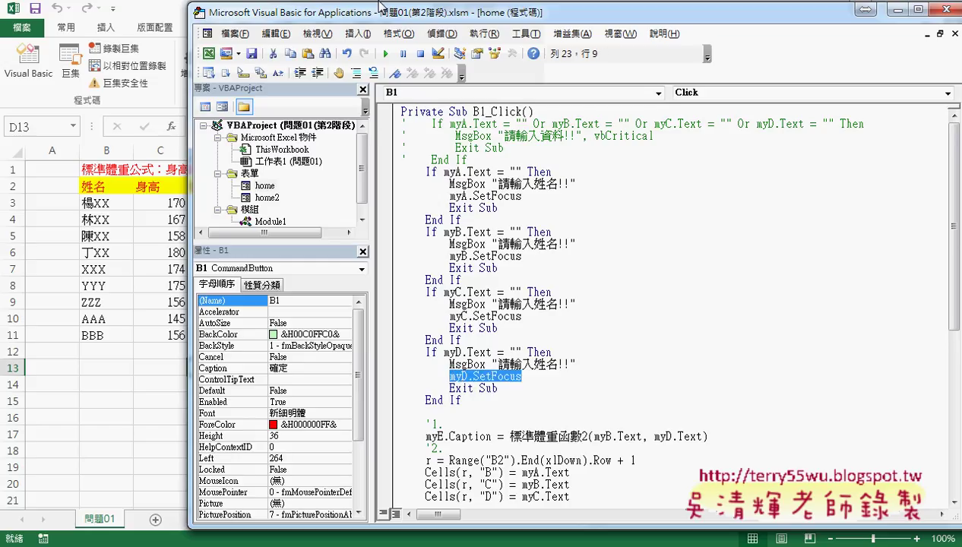
# Run the form and submit CCC, 145 and 男 with 體重 left empty
pyautogui.click(386, 54)
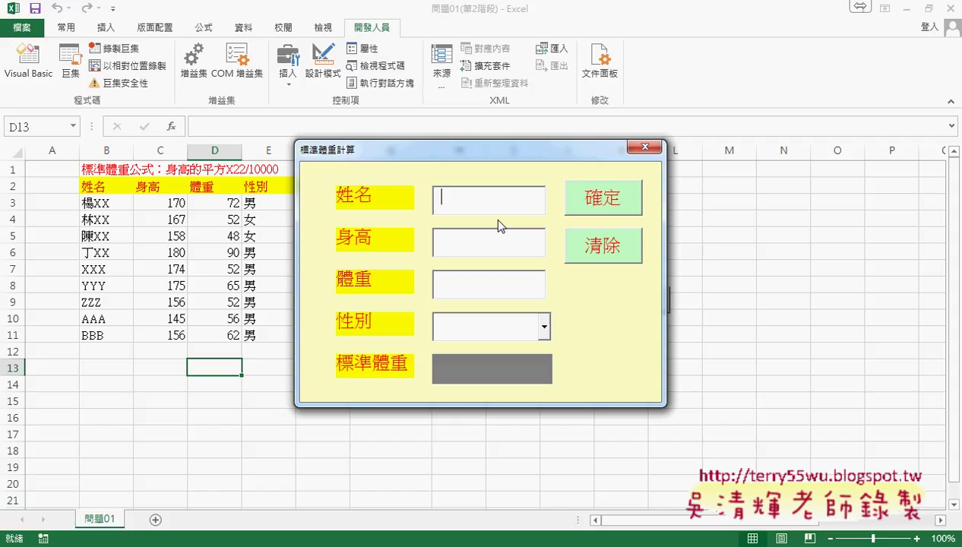
pyautogui.write('CCC')
pyautogui.press('Tab')
pyautogui.write('145')
pyautogui.press('Tab')
pyautogui.press('Tab')
pyautogui.press('Down')
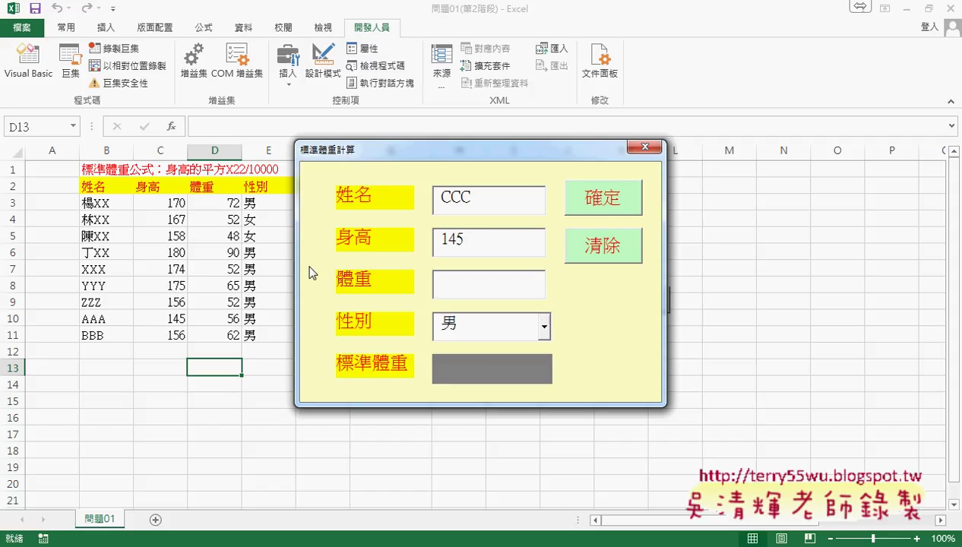
pyautogui.click(586, 198)
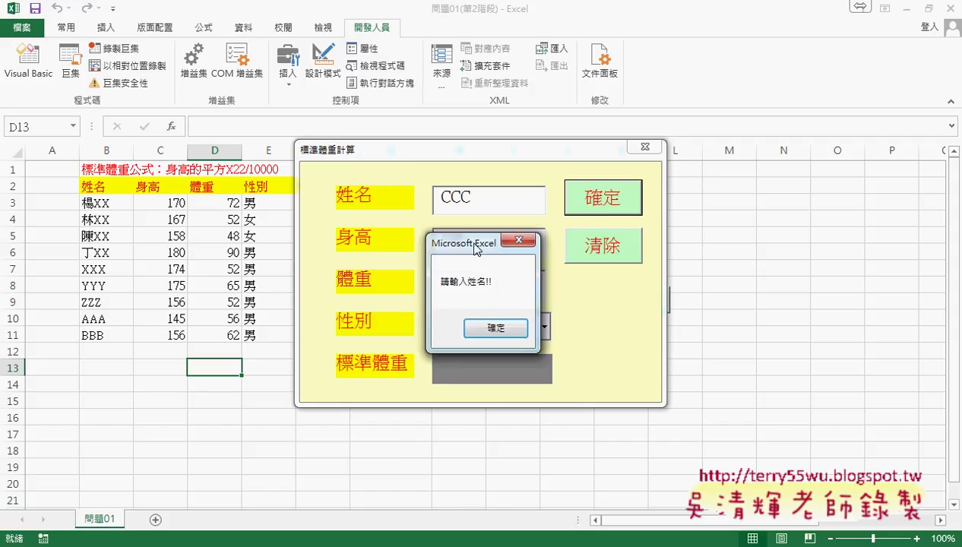
# Dismiss the warning, place the caret in 體重, and switch to the Google Docs notes
pyautogui.moveTo(475, 248); pyautogui.dragTo(629, 246)
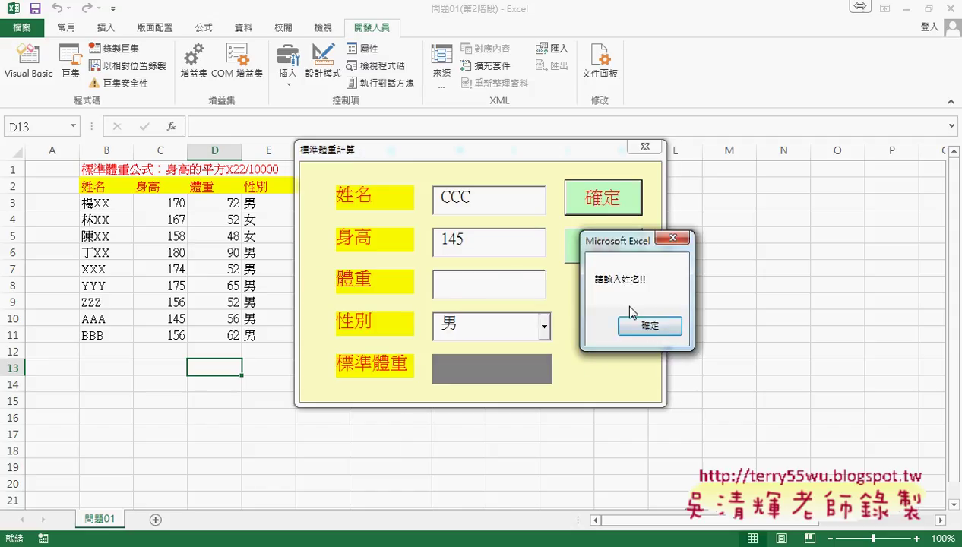
pyautogui.click(676, 331)
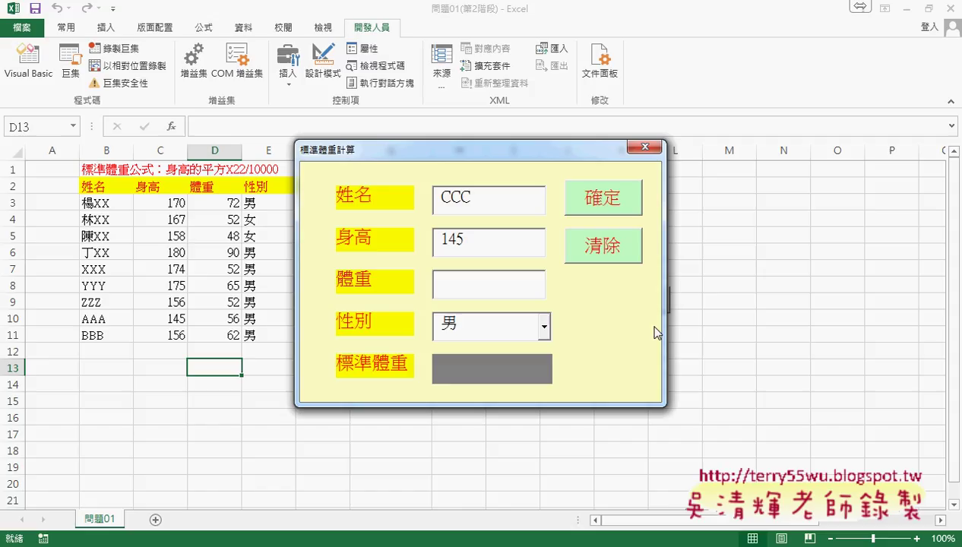
pyautogui.click(458, 289)
pyautogui.click(448, 291)
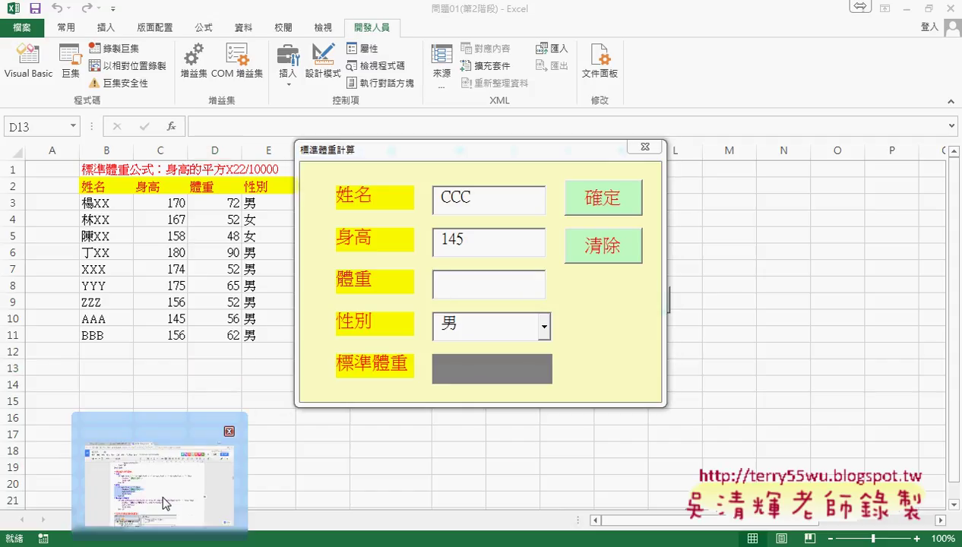
pyautogui.click(158, 456)
pyautogui.scroll(-1, 606, 356)
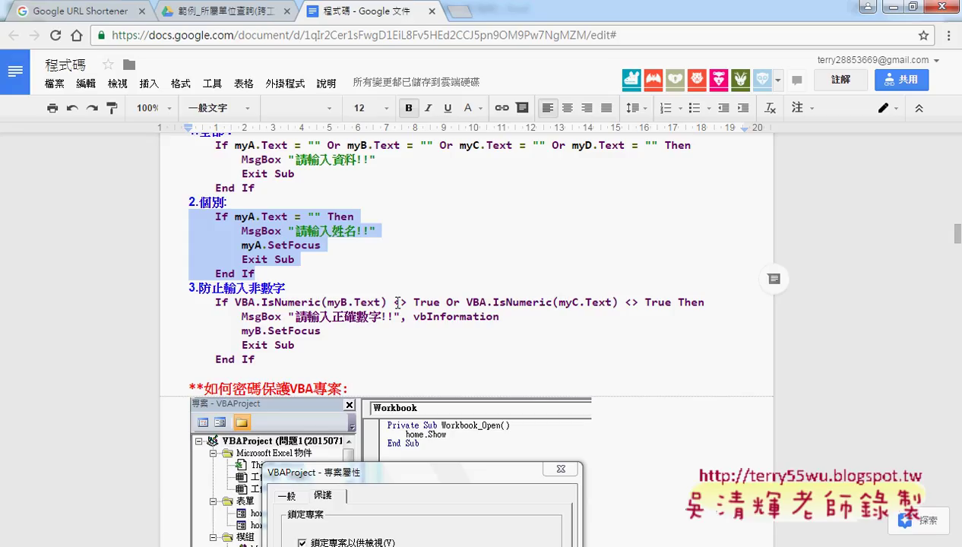
# Back in the running form, try typing the letter 'e' into 身高, then erase it
pyautogui.click(872, 5)
pyautogui.moveTo(501, 241); pyautogui.dragTo(426, 237)
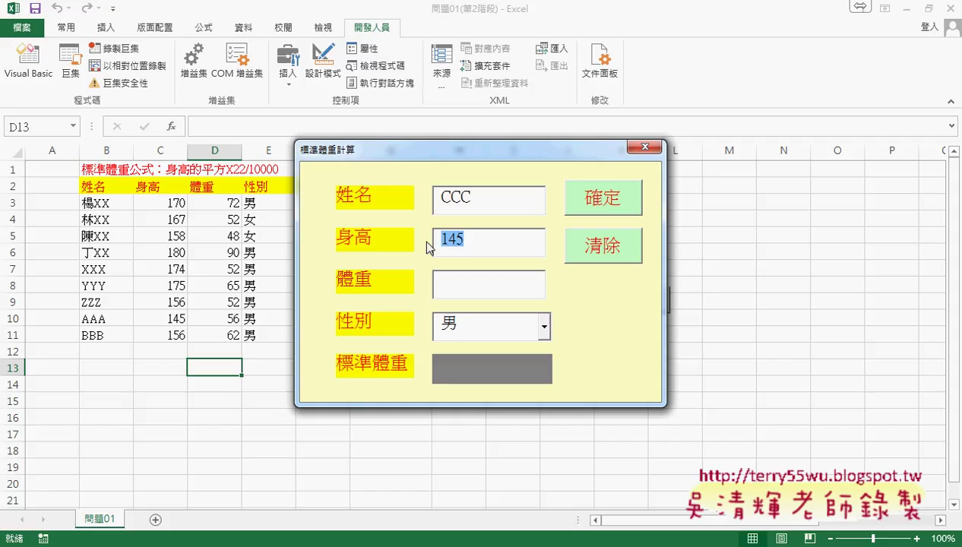
pyautogui.write('e')
pyautogui.press('BackSpace')
# Close the form, open the 確定 button's code, and select the notes' IsNumeric block
pyautogui.click(642, 147)
pyautogui.doubleClick(657, 168)
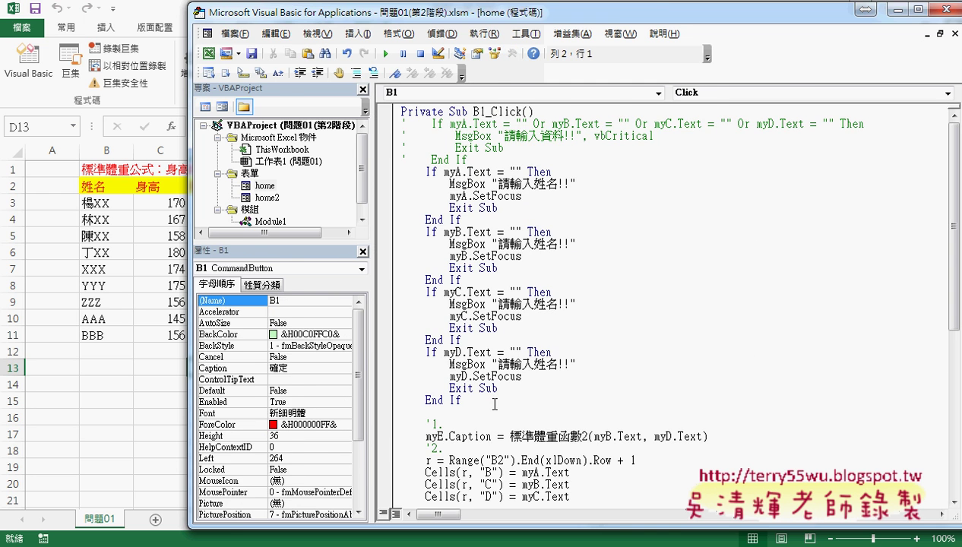
pyautogui.click(221, 539)
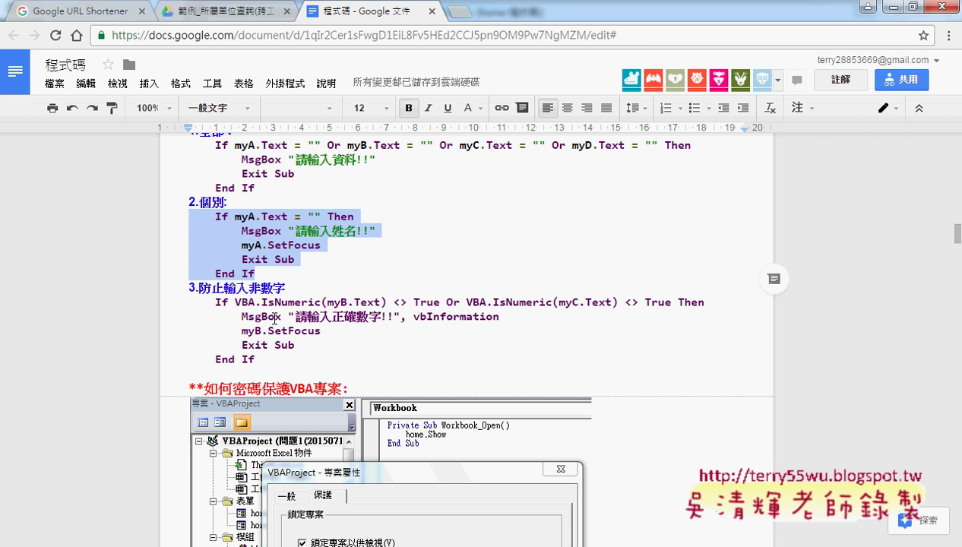
pyautogui.moveTo(270, 359); pyautogui.dragTo(168, 304)
pyautogui.hotkey('ctrl', 'c')
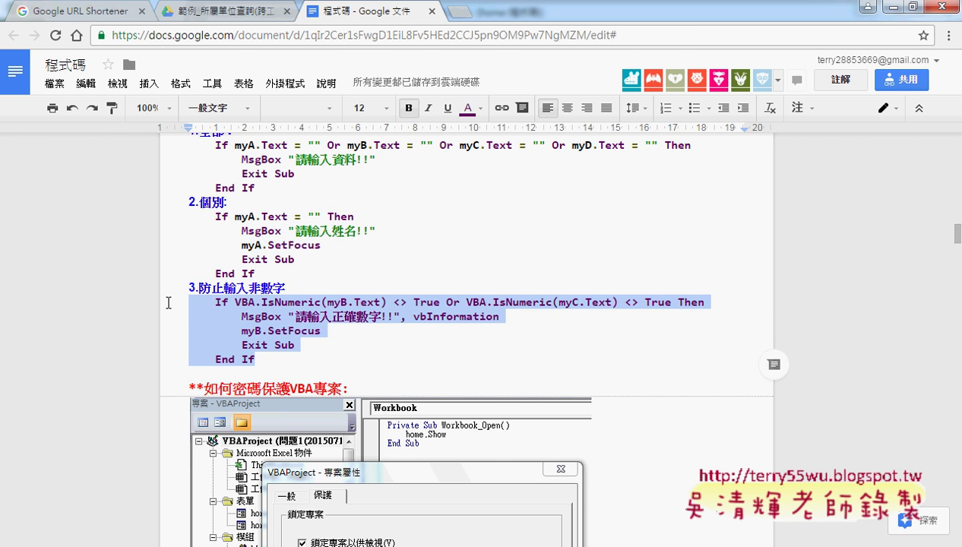
# Paste the If VBA.IsNumeric check block on a new line above the '1. comment
pyautogui.click(874, 8)
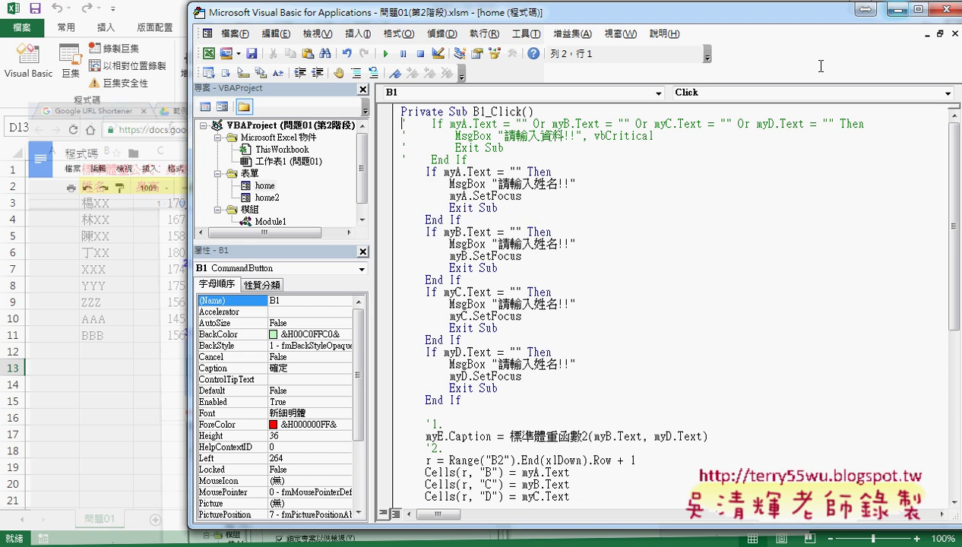
pyautogui.click(420, 415)
pyautogui.press('Return')
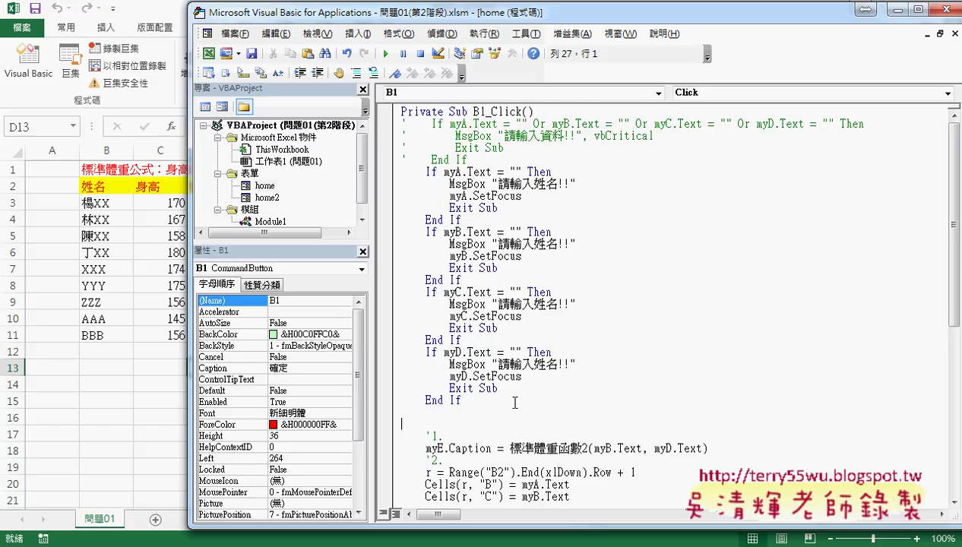
pyautogui.hotkey('ctrl', 'v')
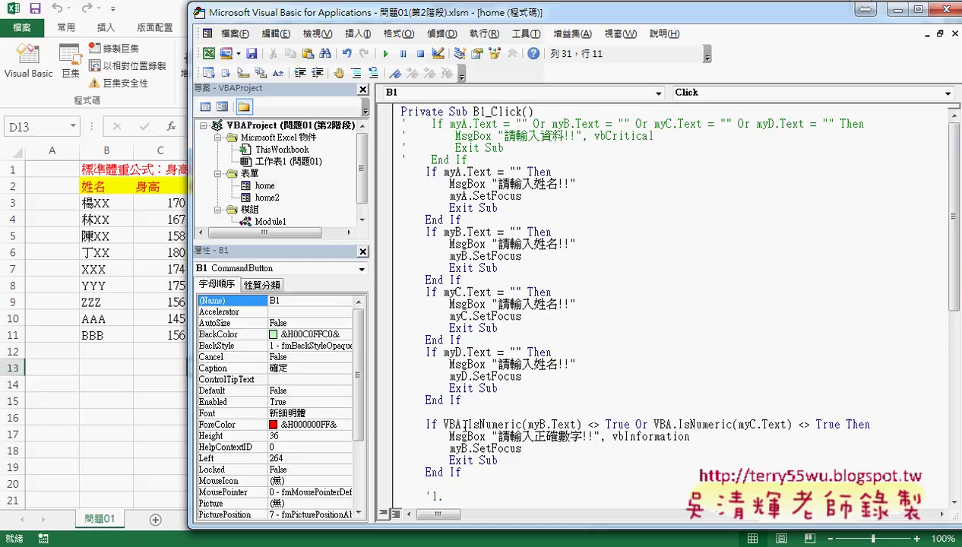
# Highlight the VBA. prefix, IsNumeric, myB.Text, the height condition and vbInformation in turn to explain them
pyautogui.moveTo(444, 424); pyautogui.dragTo(467, 424)
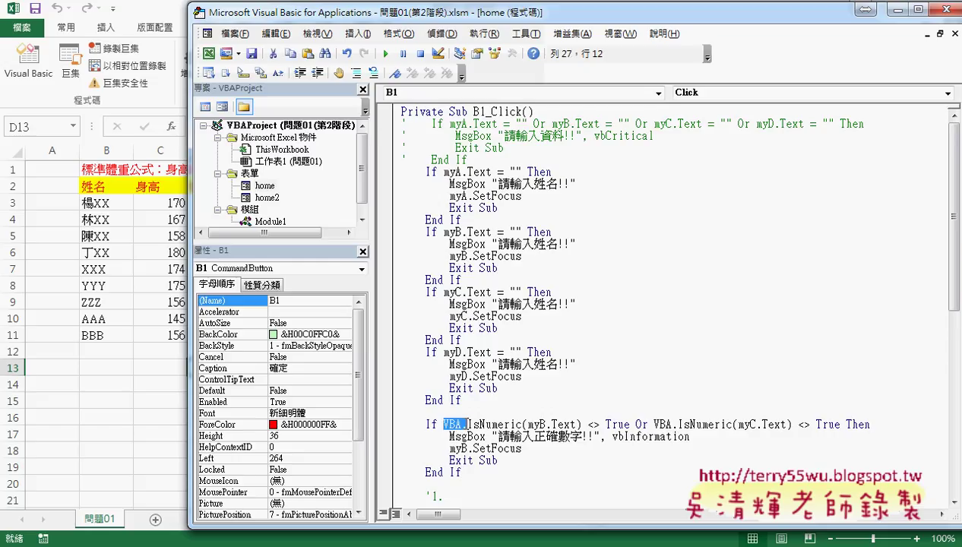
pyautogui.click(483, 424)
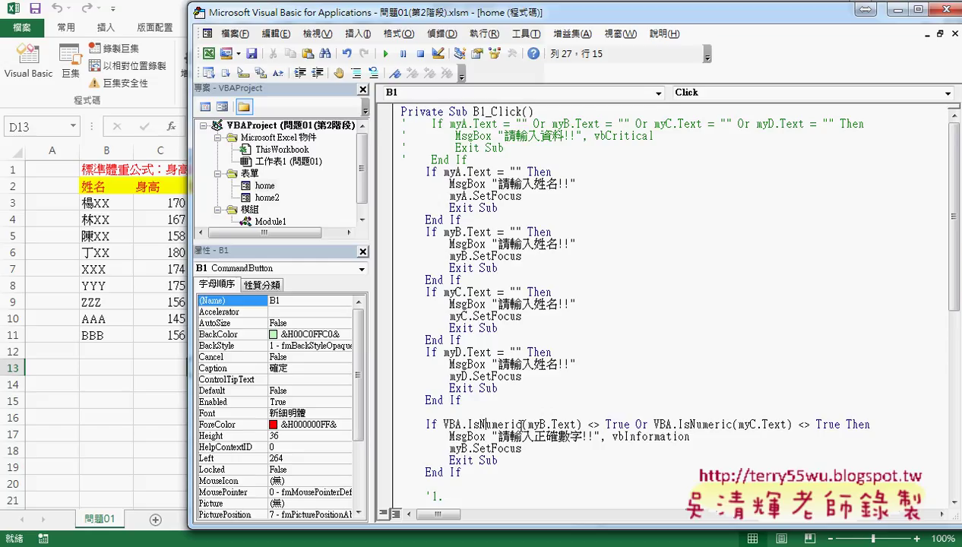
pyautogui.moveTo(520, 423); pyautogui.dragTo(467, 423)
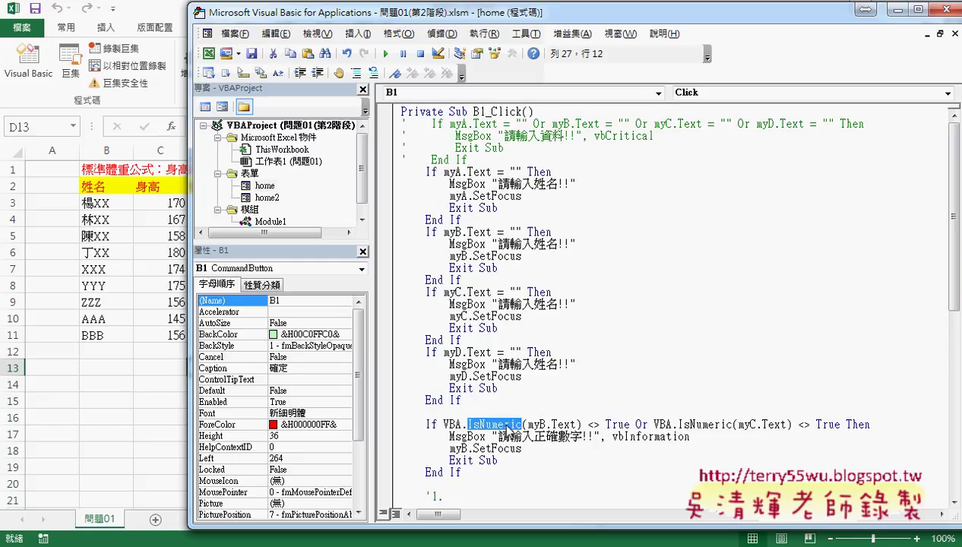
pyautogui.moveTo(527, 423); pyautogui.dragTo(579, 424)
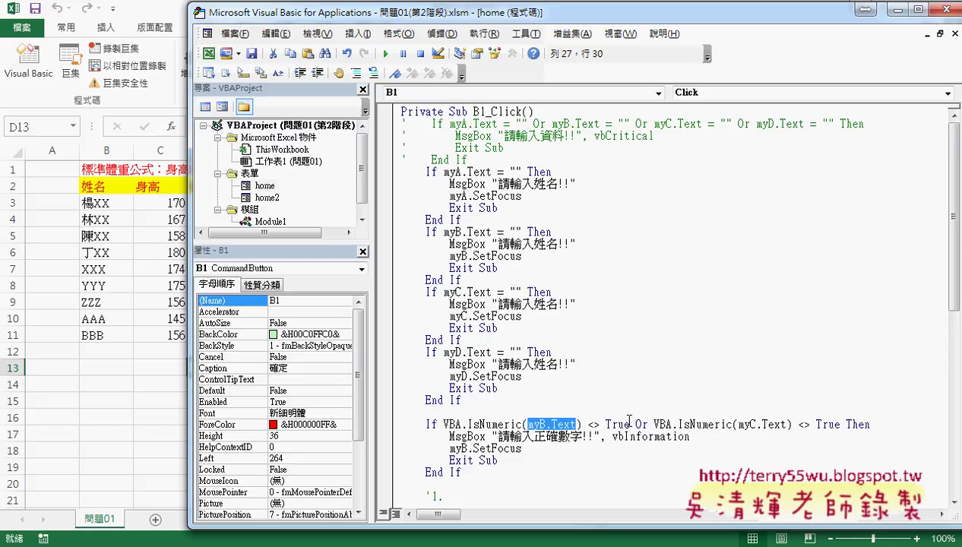
pyautogui.moveTo(630, 424); pyautogui.dragTo(443, 425)
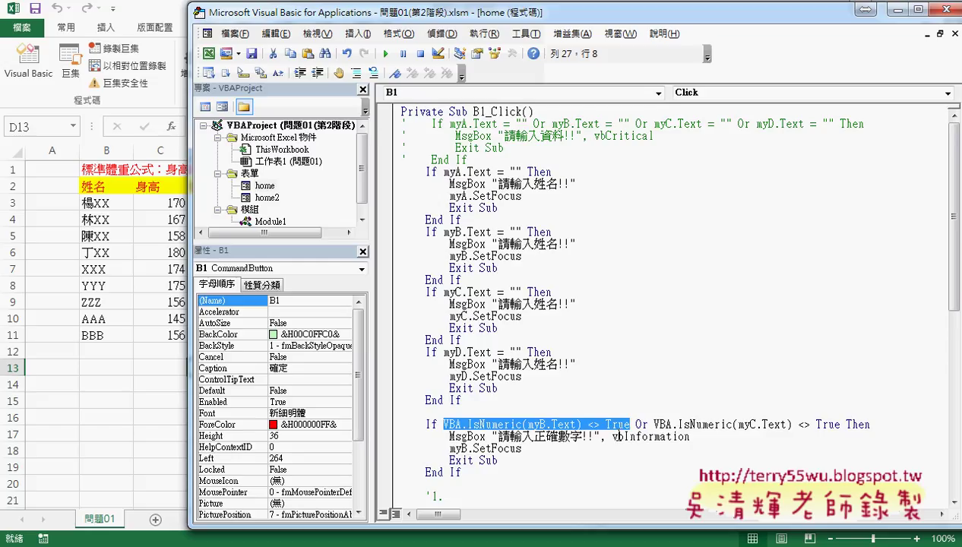
pyautogui.click(610, 437)
pyautogui.moveTo(610, 437); pyautogui.dragTo(691, 437)
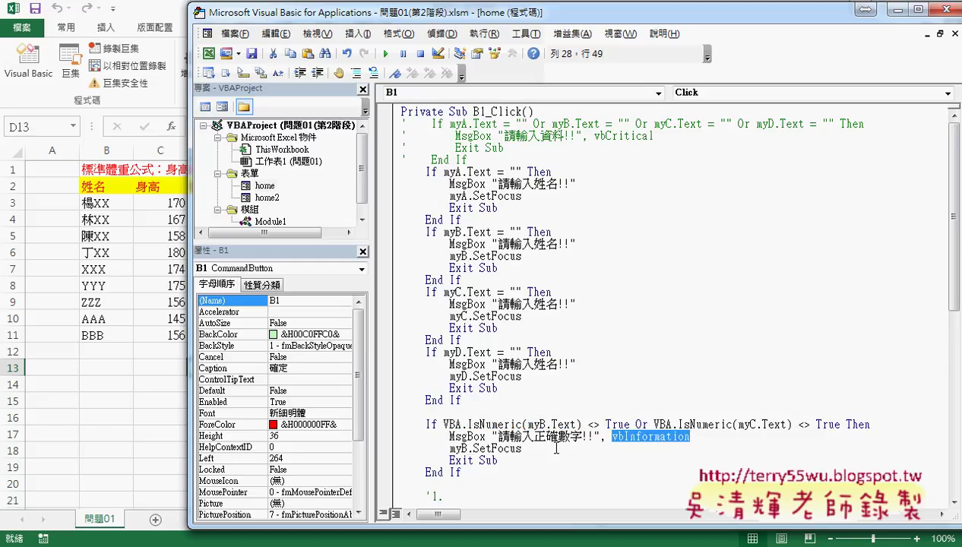
pyautogui.click(468, 453)
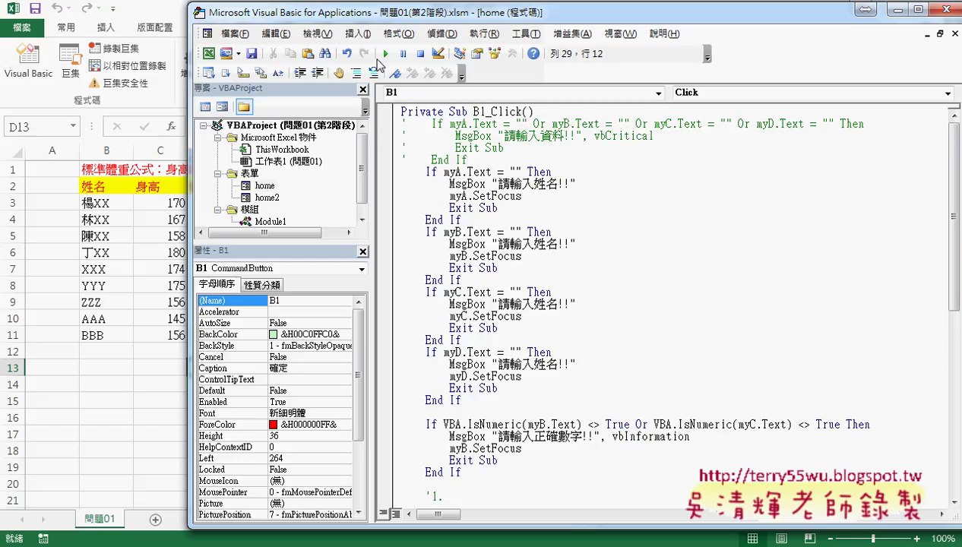
# Run the form and enter name CCC, height 一百八, weight 六十 and gender 男
pyautogui.click(385, 54)
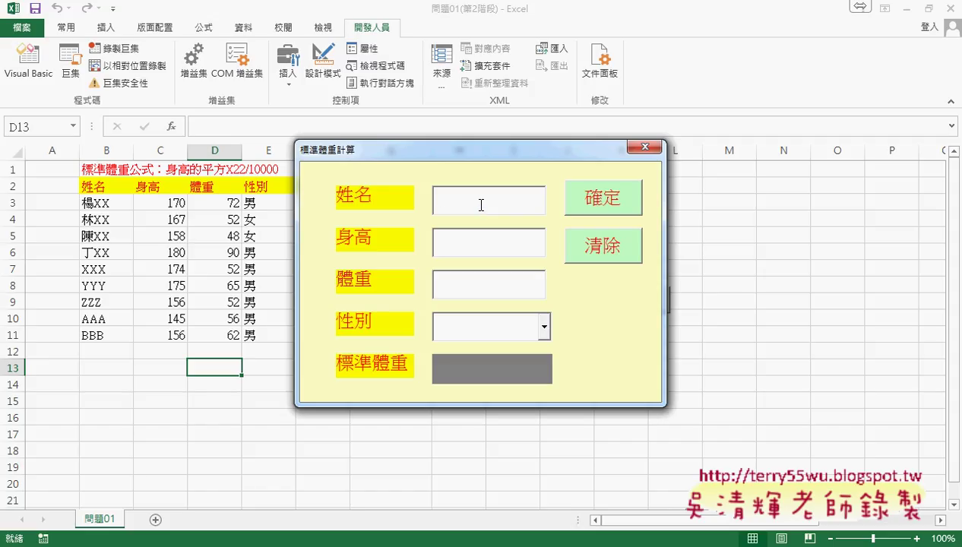
pyautogui.write('CCC')
pyautogui.press('Tab')
pyautogui.write('e')
pyautogui.press('BackSpace')
pyautogui.write('u ')
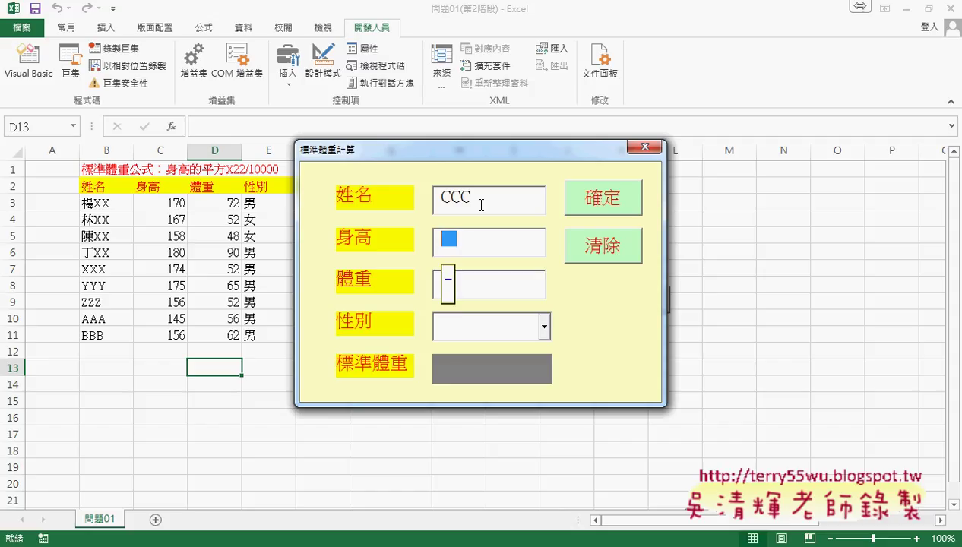
pyautogui.write('19318')
pyautogui.press('space')
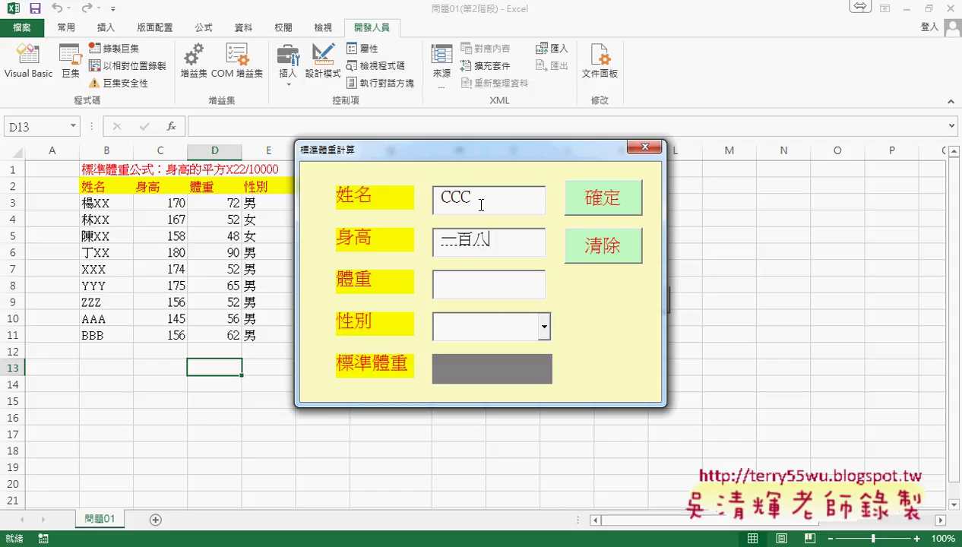
pyautogui.write('le')
pyautogui.write('y4')
pyautogui.press('BackSpace')
pyautogui.press('BackSpace')
pyautogui.press('BackSpace')
pyautogui.press('BackSpace')
pyautogui.write('xu.4g6')
pyautogui.press('Return')
pyautogui.press('Down')
# Submit the form, dismiss the 請輸入正確數字!! warning, and select the height entry 一百八
pyautogui.click(600, 207)
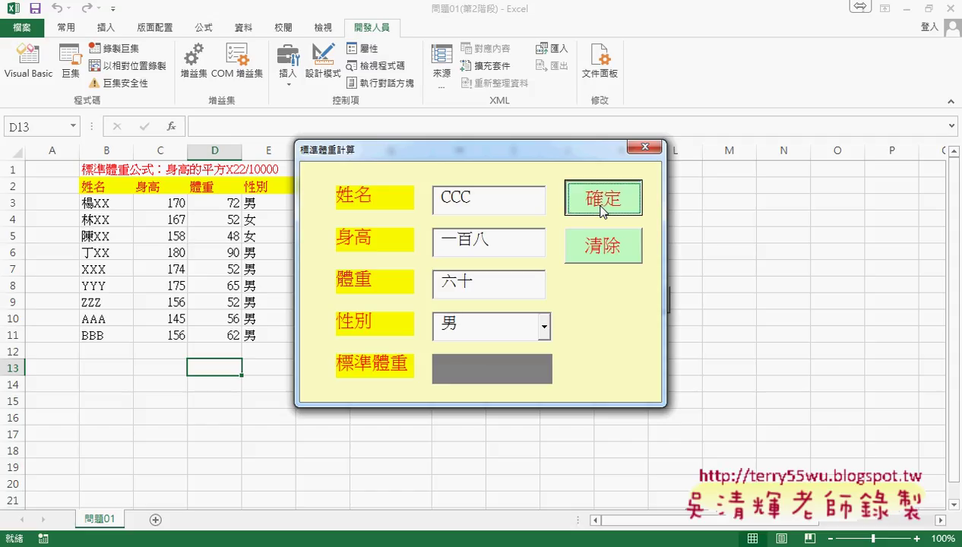
pyautogui.moveTo(486, 236); pyautogui.dragTo(649, 196)
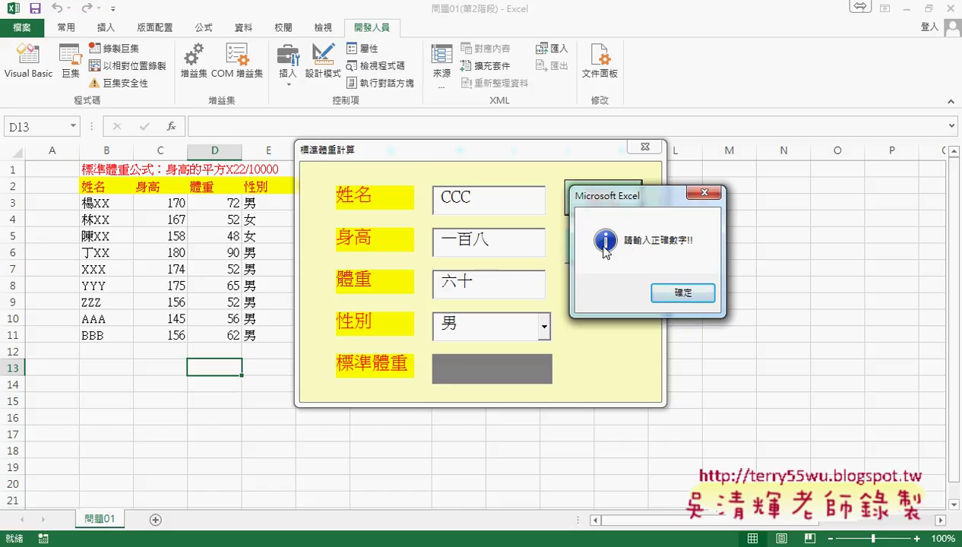
pyautogui.click(683, 293)
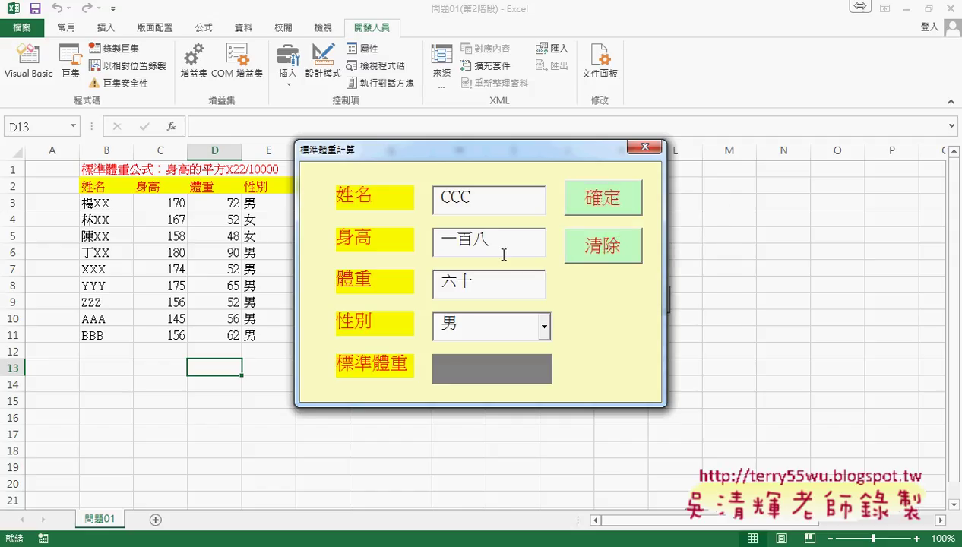
pyautogui.moveTo(498, 240); pyautogui.dragTo(442, 239)
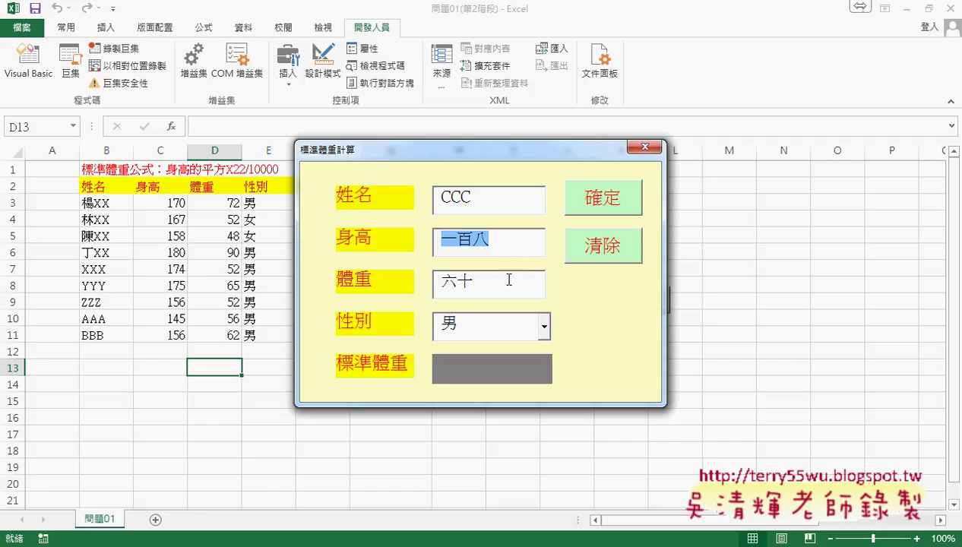
# Reset the running macro and delete the myC condition so the IsNumeric check tests only myB
pyautogui.click(373, 463)
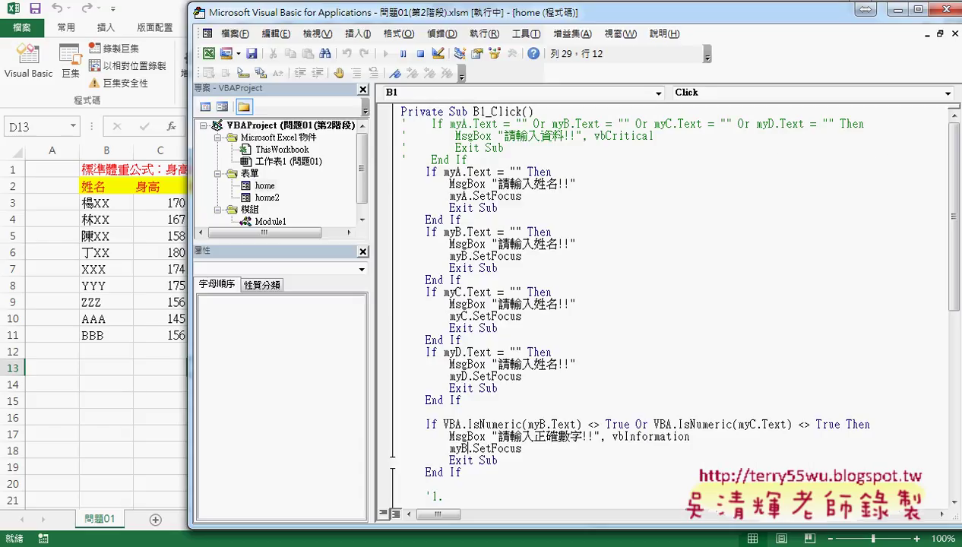
pyautogui.scroll(-3, 532, 452)
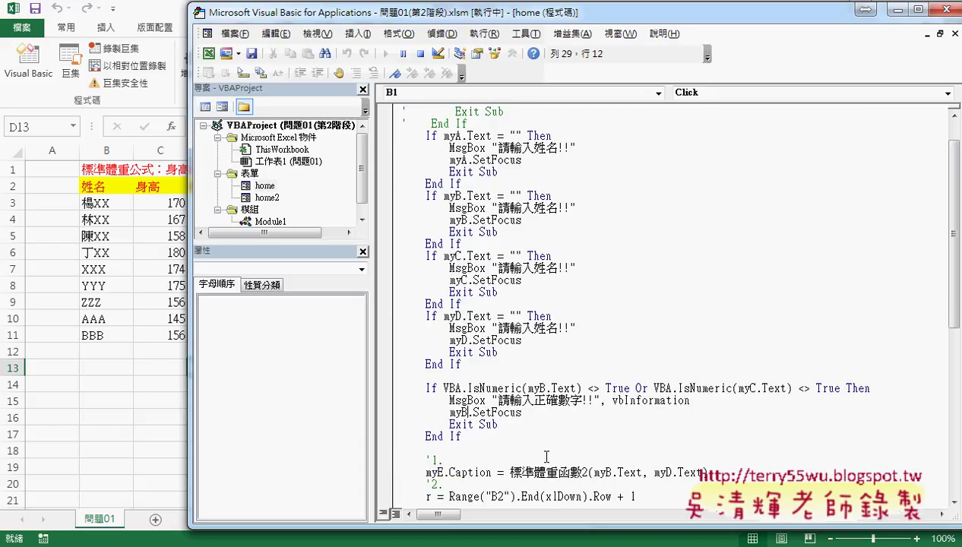
pyautogui.moveTo(461, 364); pyautogui.dragTo(392, 329)
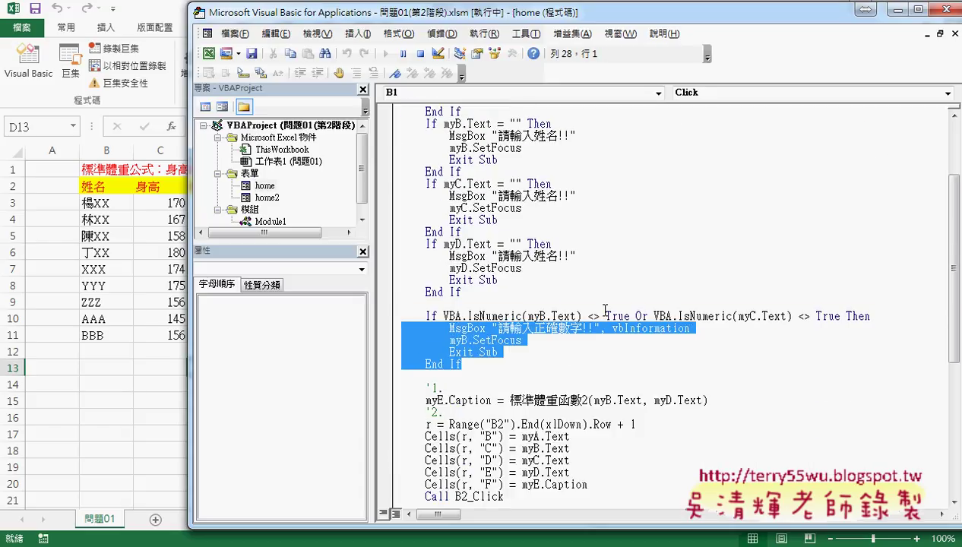
pyautogui.click(631, 316)
pyautogui.moveTo(630, 316); pyautogui.dragTo(841, 316)
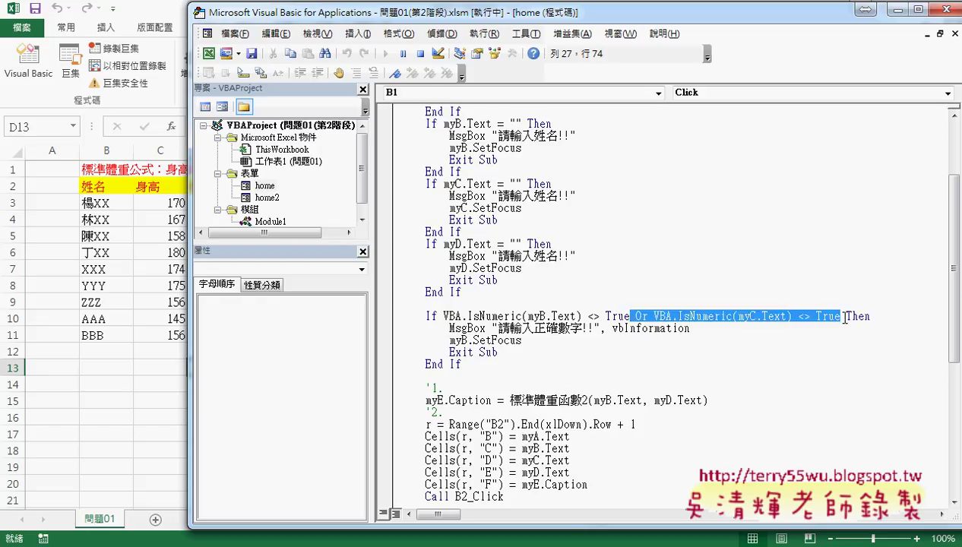
pyautogui.click(422, 53)
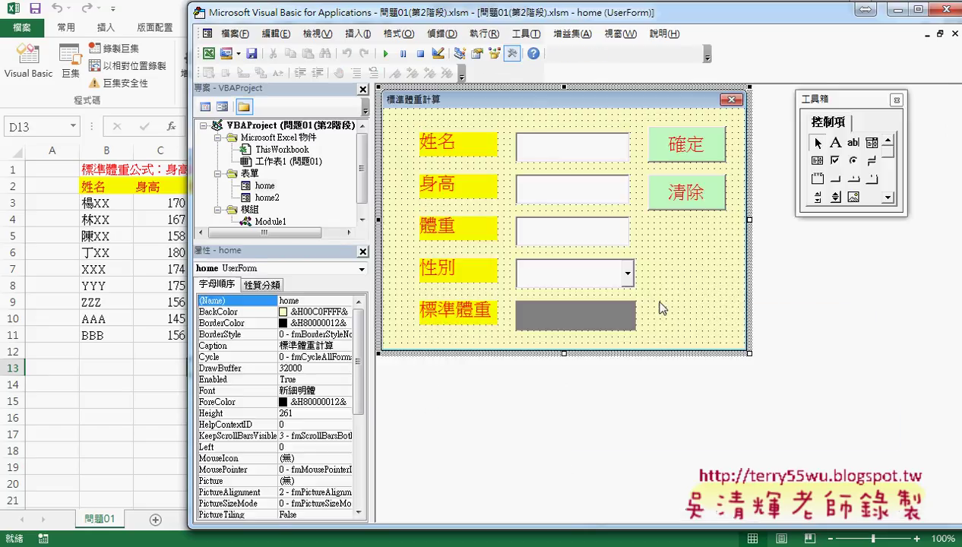
pyautogui.doubleClick(686, 145)
pyautogui.scroll(-3, 628, 310)
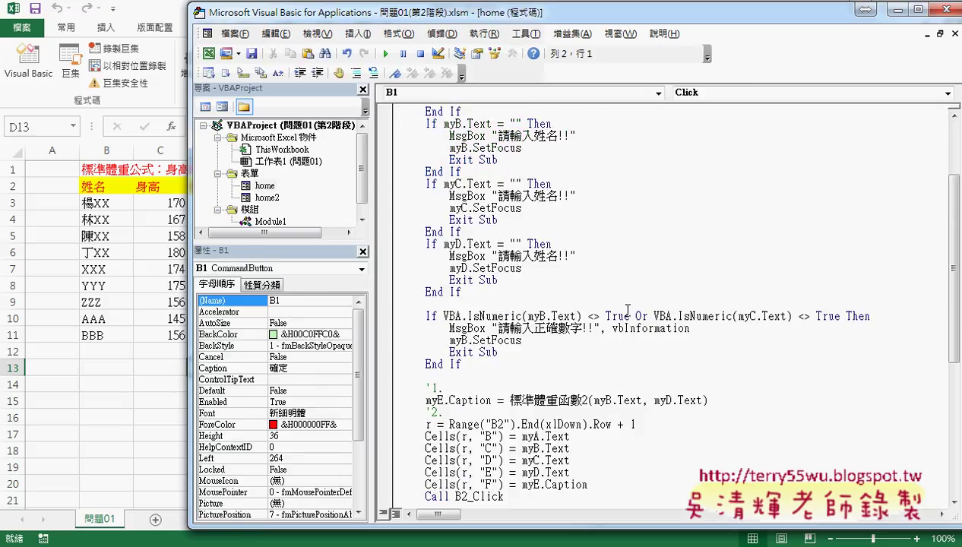
pyautogui.moveTo(630, 314); pyautogui.dragTo(848, 315)
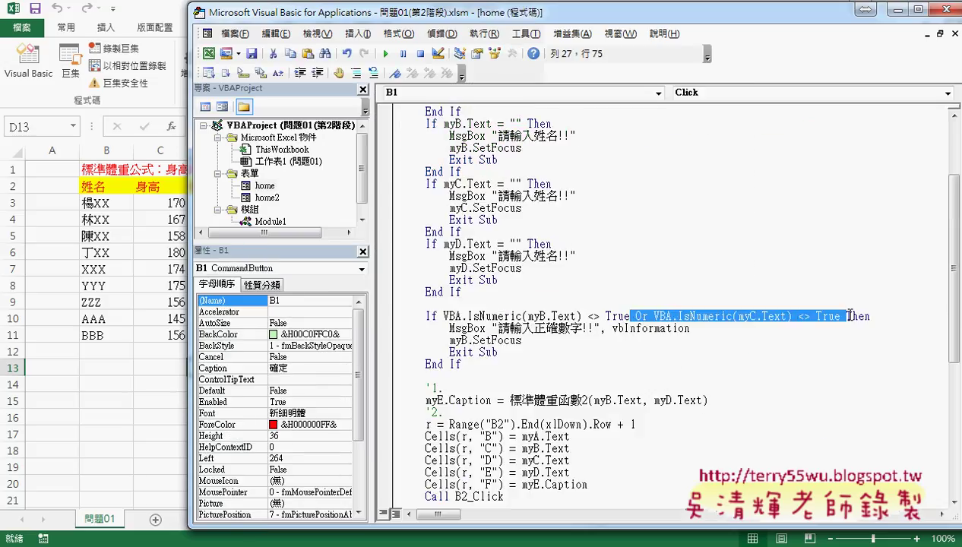
pyautogui.press('Delete')
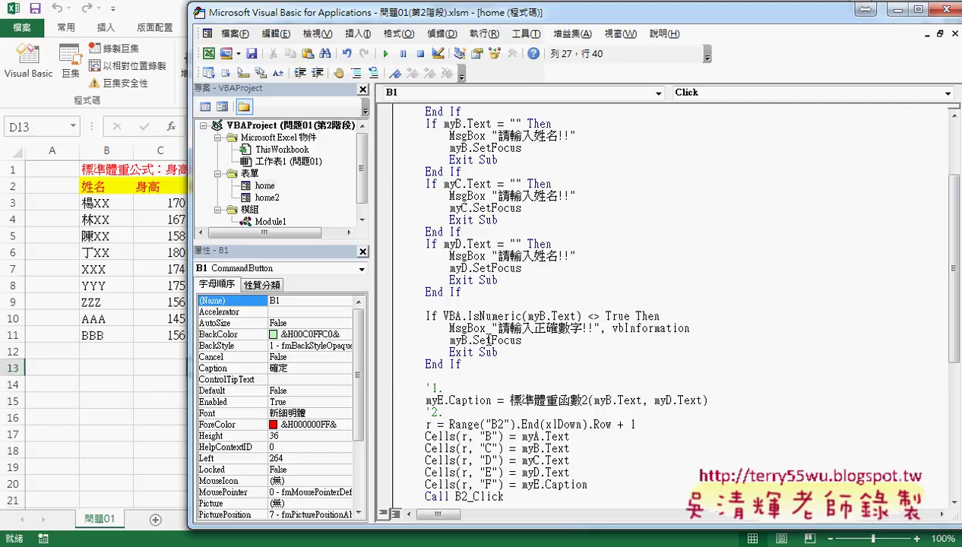
# Add myB.Text = "" after the warning message to clear the height box
pyautogui.press('Down')
pyautogui.press('End')
pyautogui.press('Return')
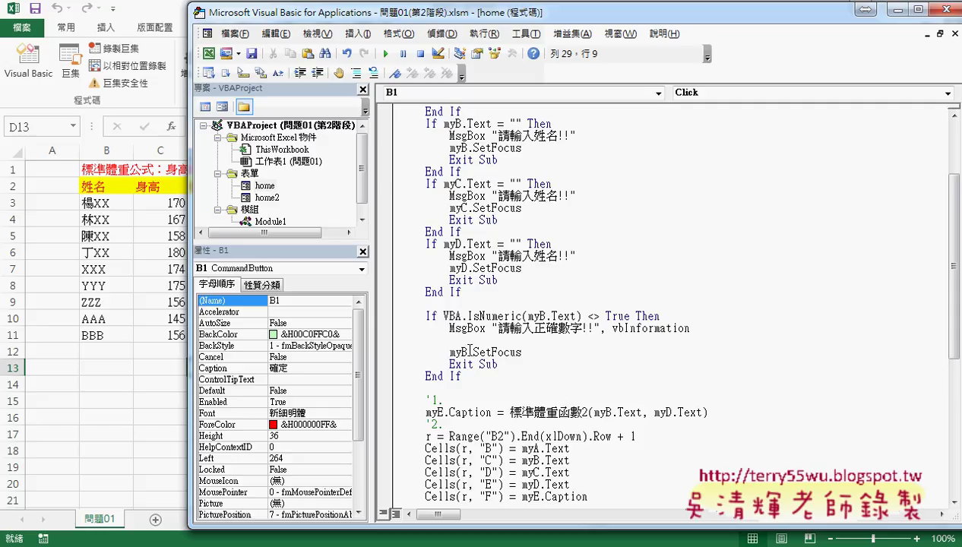
pyautogui.doubleClick(461, 351)
pyautogui.hotkey('ctrl', 'c')
pyautogui.click(481, 336)
pyautogui.hotkey('ctrl', 'v')
pyautogui.write('.')
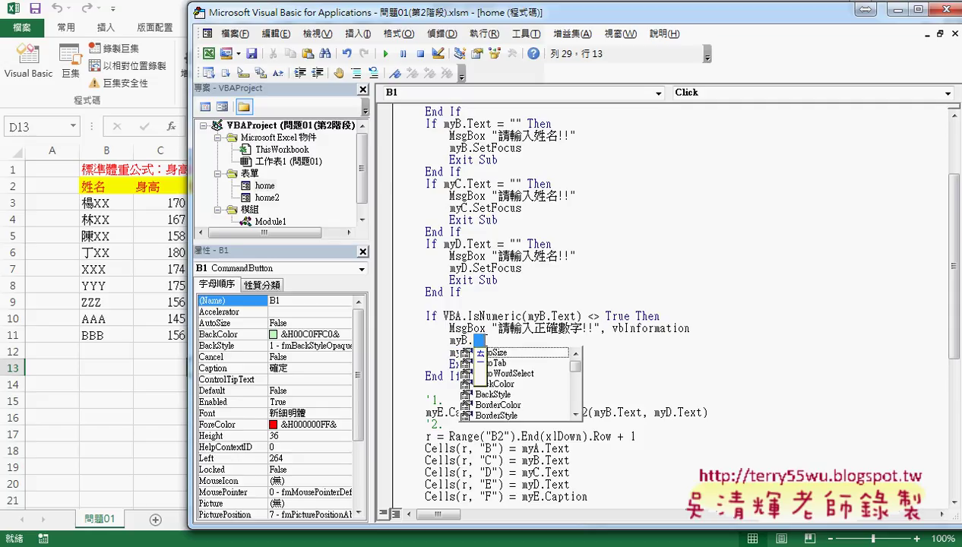
pyautogui.write('te')
pyautogui.press('space')
pyautogui.write('=')
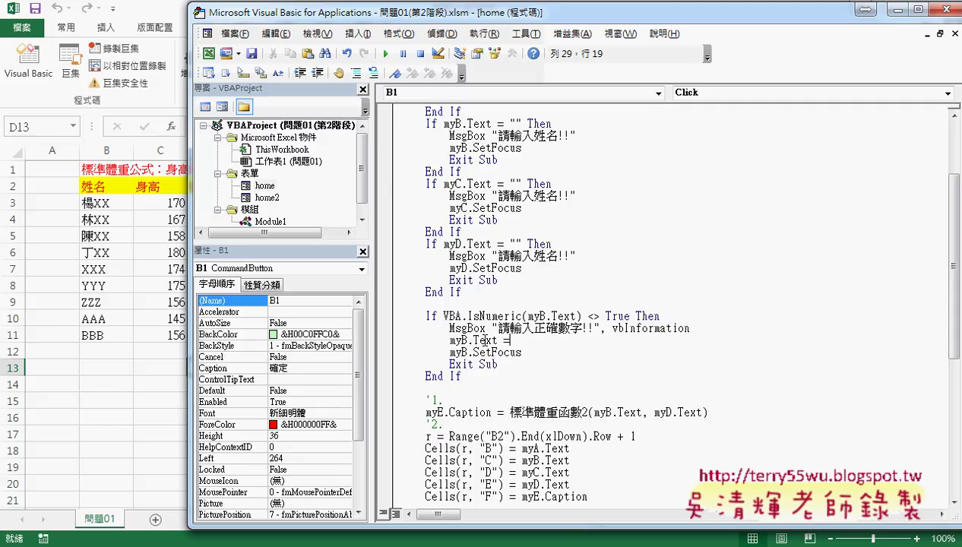
pyautogui.write('""')
pyautogui.click(504, 366)
# Duplicate the height check block below and change myB to myC in the copy
pyautogui.moveTo(461, 376); pyautogui.dragTo(354, 313)
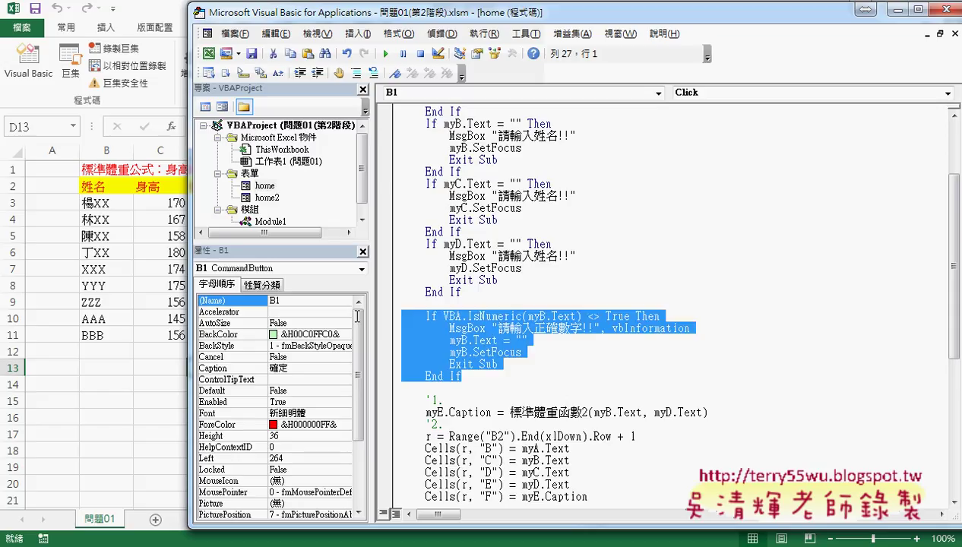
pyautogui.hotkey('ctrl', 'c')
pyautogui.click(417, 384)
pyautogui.hotkey('ctrl', 'v')
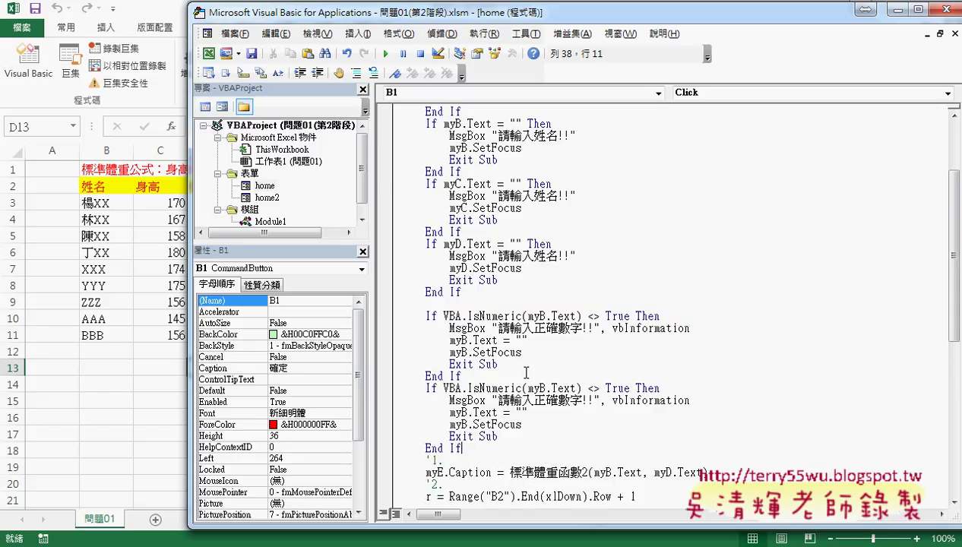
pyautogui.moveTo(539, 388); pyautogui.dragTo(533, 388)
pyautogui.write('C')
pyautogui.scroll(-1, 623, 400)
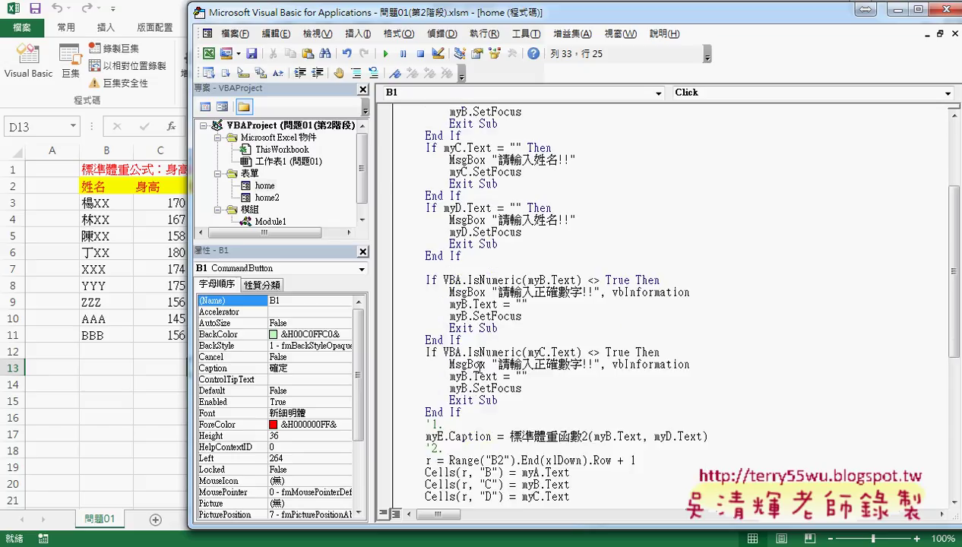
pyautogui.click(465, 376)
pyautogui.moveTo(464, 376); pyautogui.dragTo(460, 389)
pyautogui.write('CC')
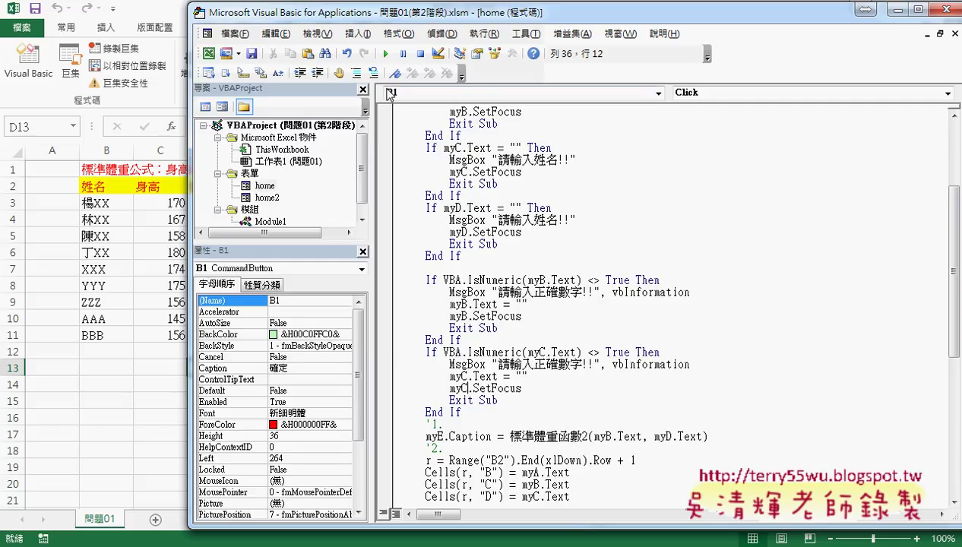
# Run the form with CCC, AAA, AAA and 男, submit, and dismiss the warning that clears height
pyautogui.click(386, 54)
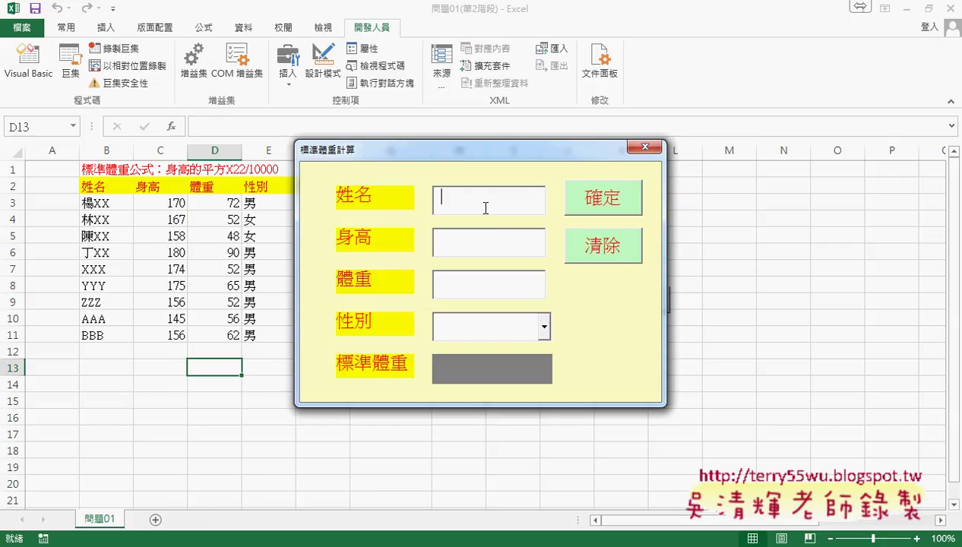
pyautogui.write('CCC')
pyautogui.click(489, 238)
pyautogui.write('AAA')
pyautogui.click(469, 275)
pyautogui.write('AA')
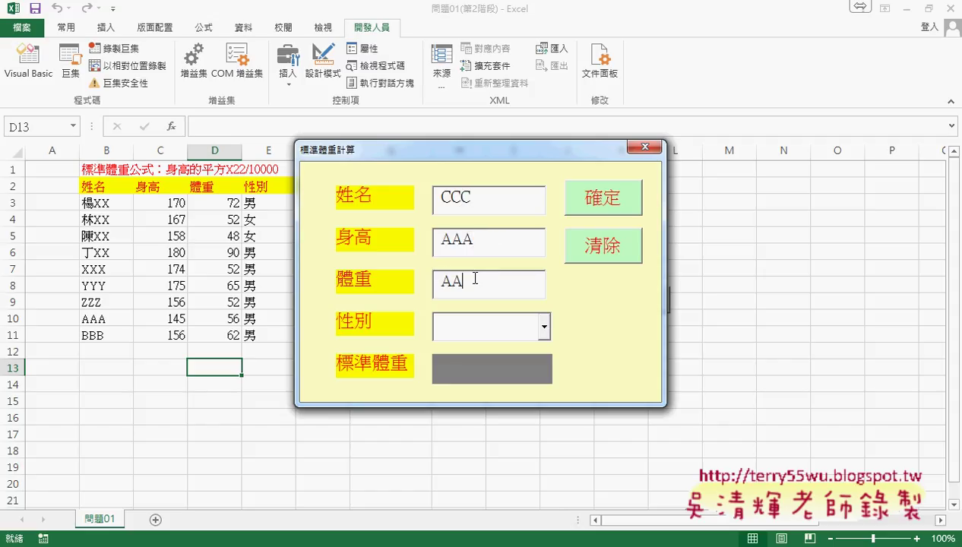
pyautogui.write('A')
pyautogui.click(543, 326)
pyautogui.click(449, 347)
pyautogui.click(608, 201)
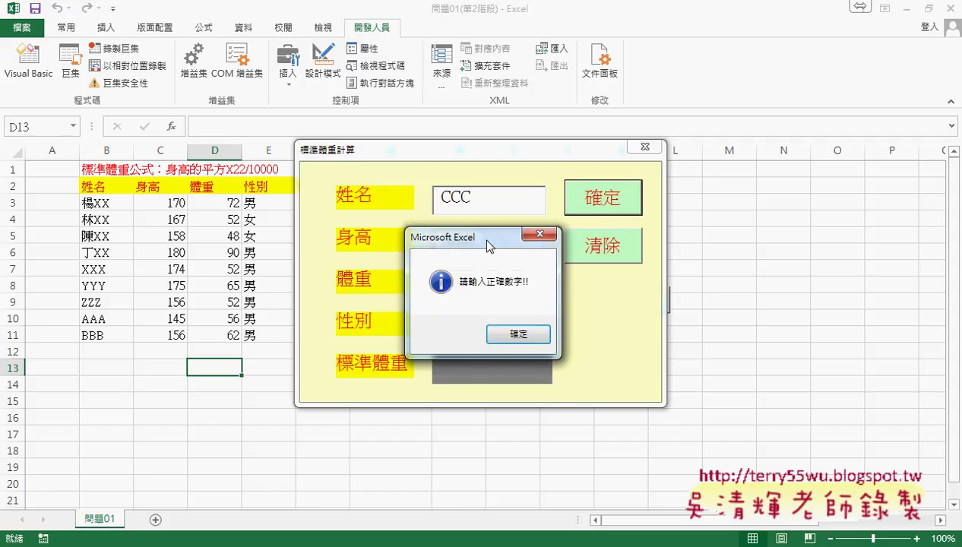
pyautogui.moveTo(490, 240); pyautogui.dragTo(712, 244)
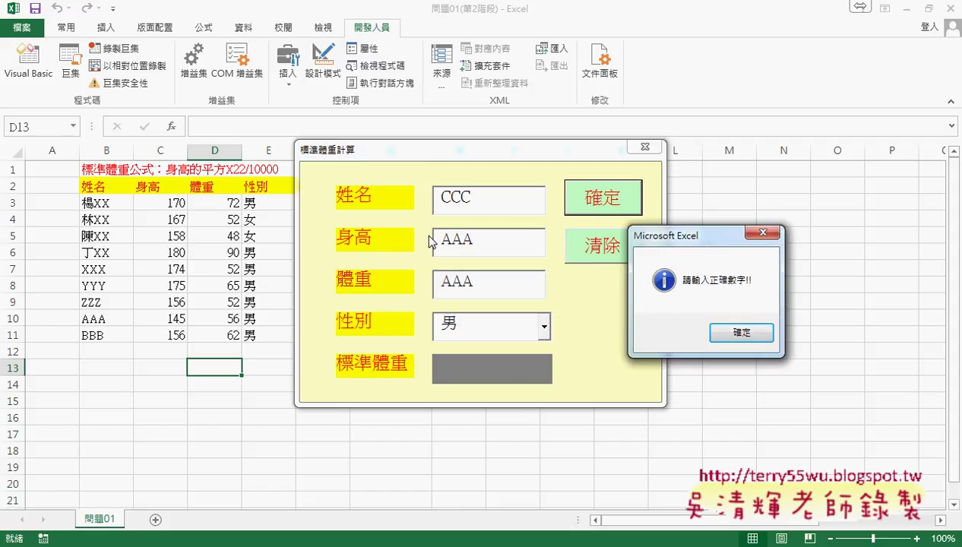
pyautogui.click(740, 334)
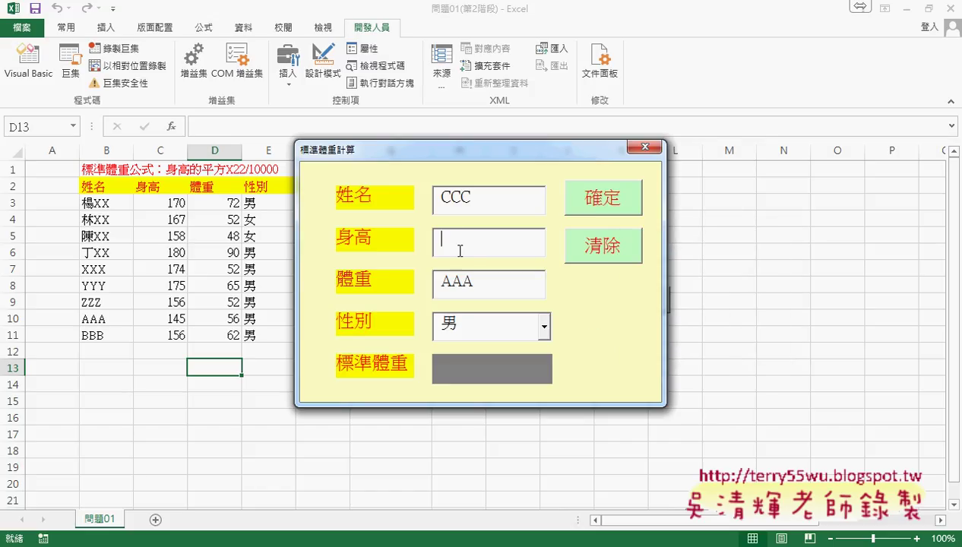
# Enter height 175, dismiss the weight warning, then enter weight 52 and submit the record
pyautogui.write('1')
pyautogui.write('75')
pyautogui.click(602, 203)
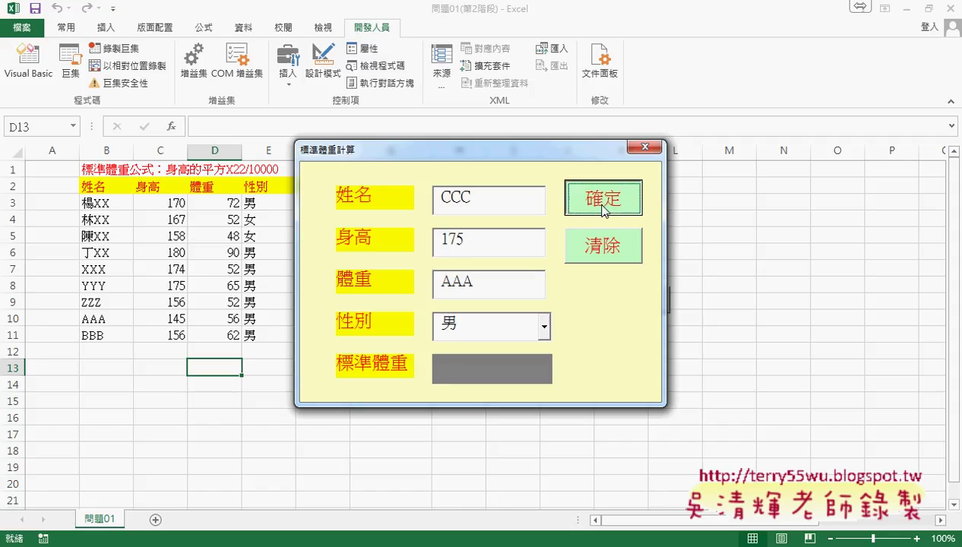
pyautogui.moveTo(490, 238); pyautogui.dragTo(658, 224)
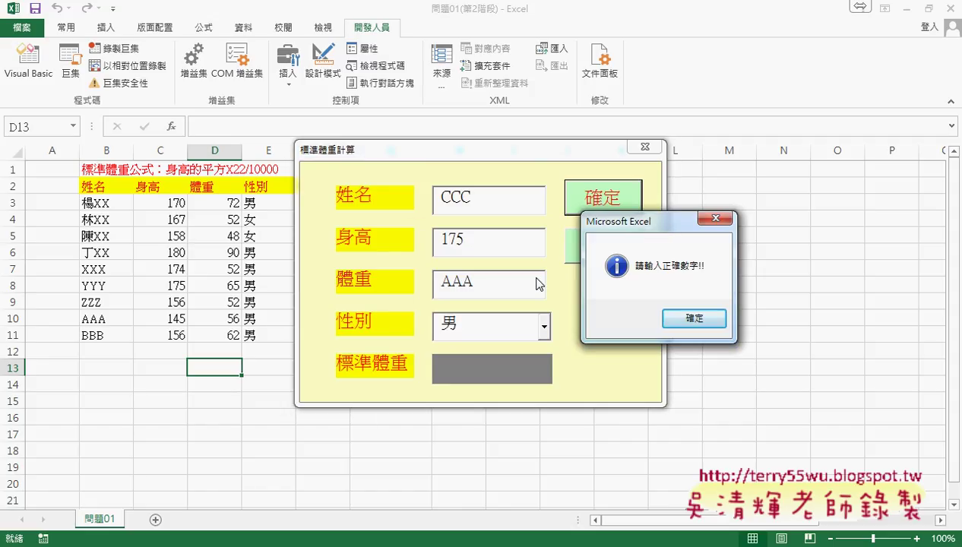
pyautogui.click(695, 318)
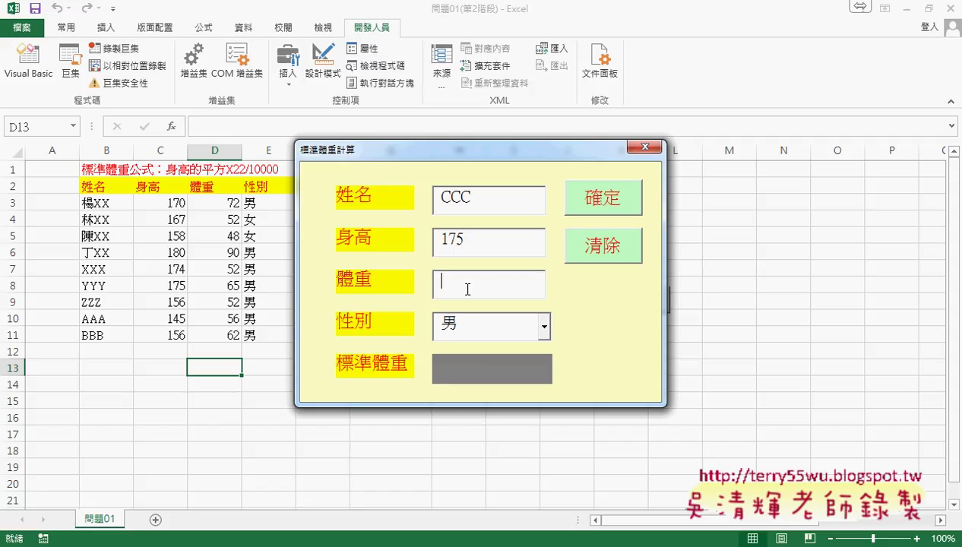
pyautogui.write('5')
pyautogui.write('2')
pyautogui.press('Tab')
pyautogui.press('Return')
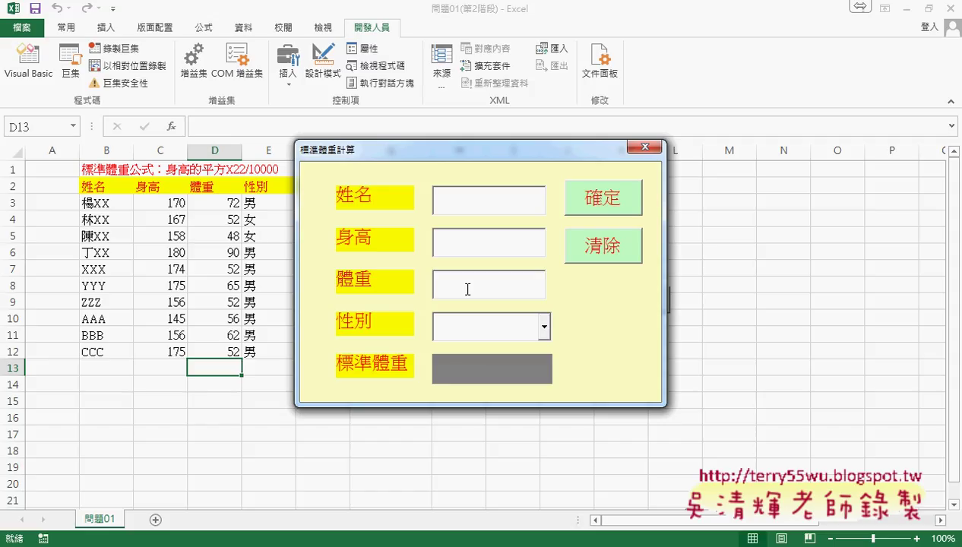